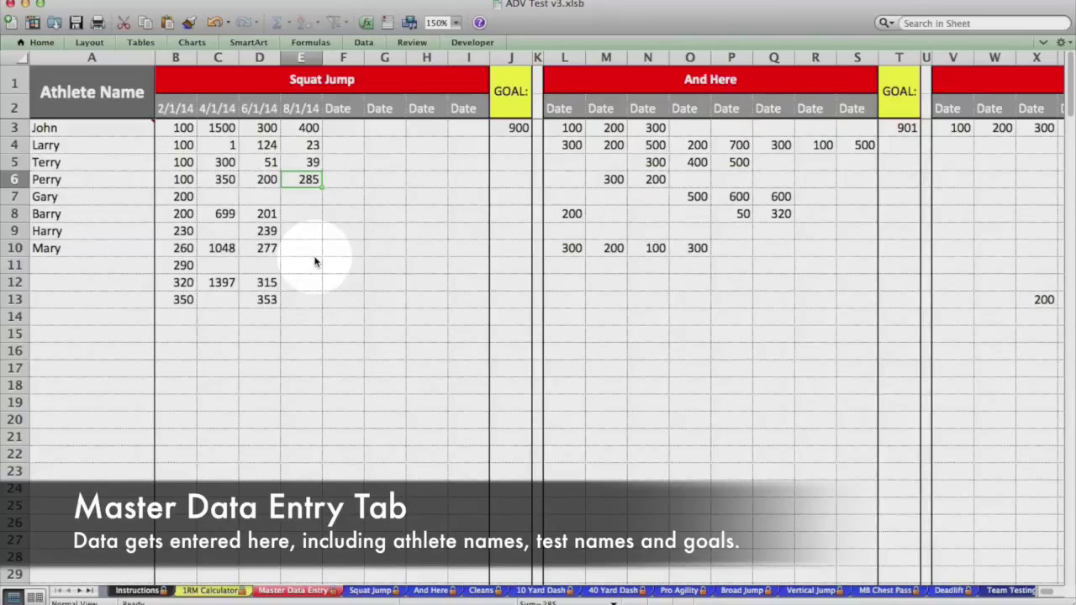
Review the athlete names, test dates, scores and goal column for Squat Jump on the Master Data Entry sheet.
drag(50, 130, 59, 263)
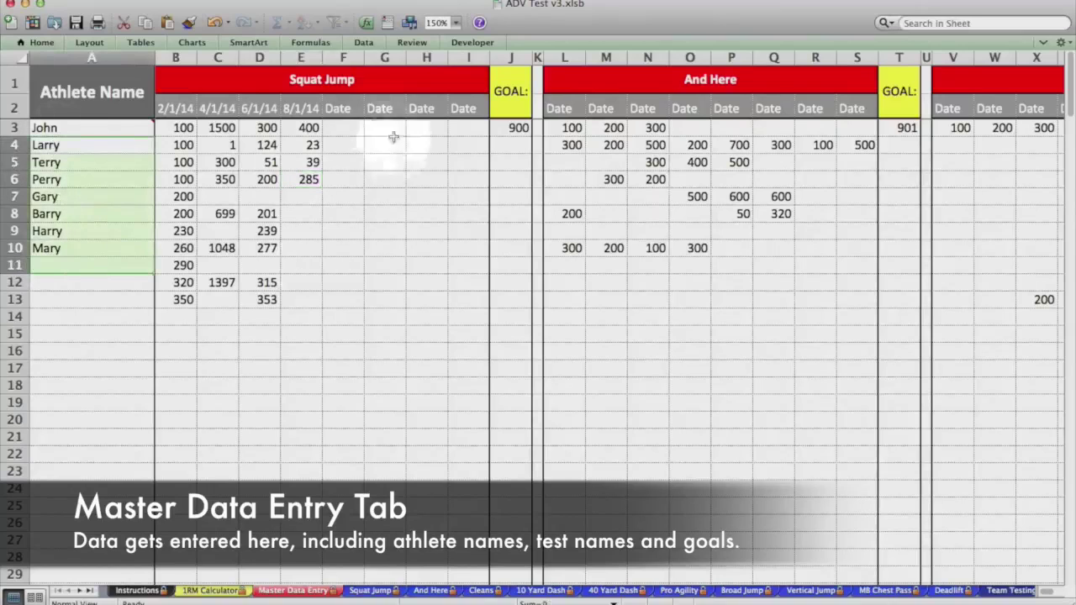
click(510, 91)
click(513, 193)
drag(176, 108, 458, 107)
click(426, 178)
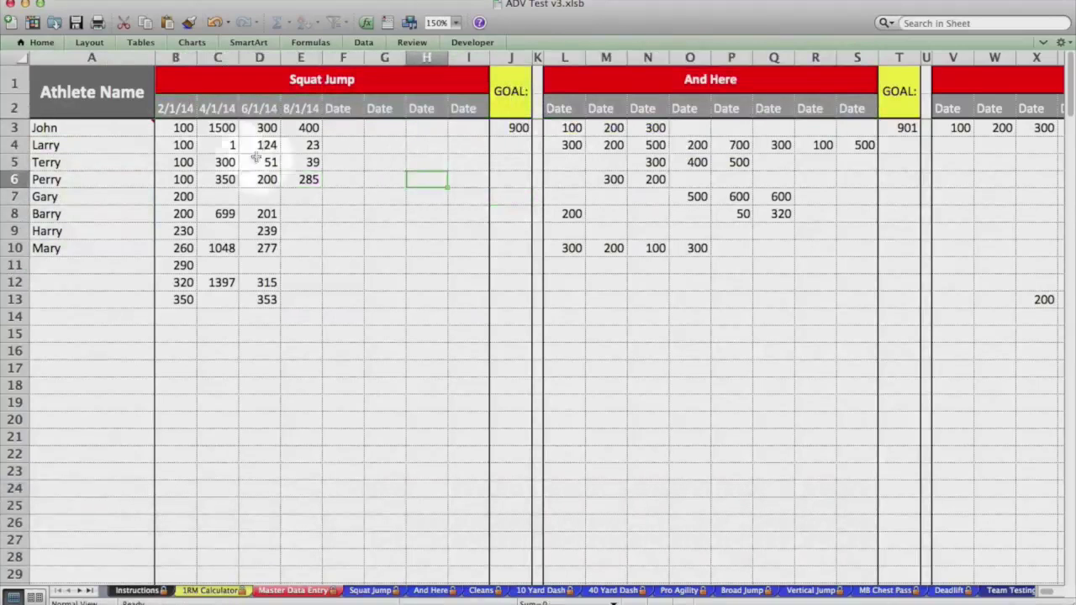
drag(175, 128, 424, 304)
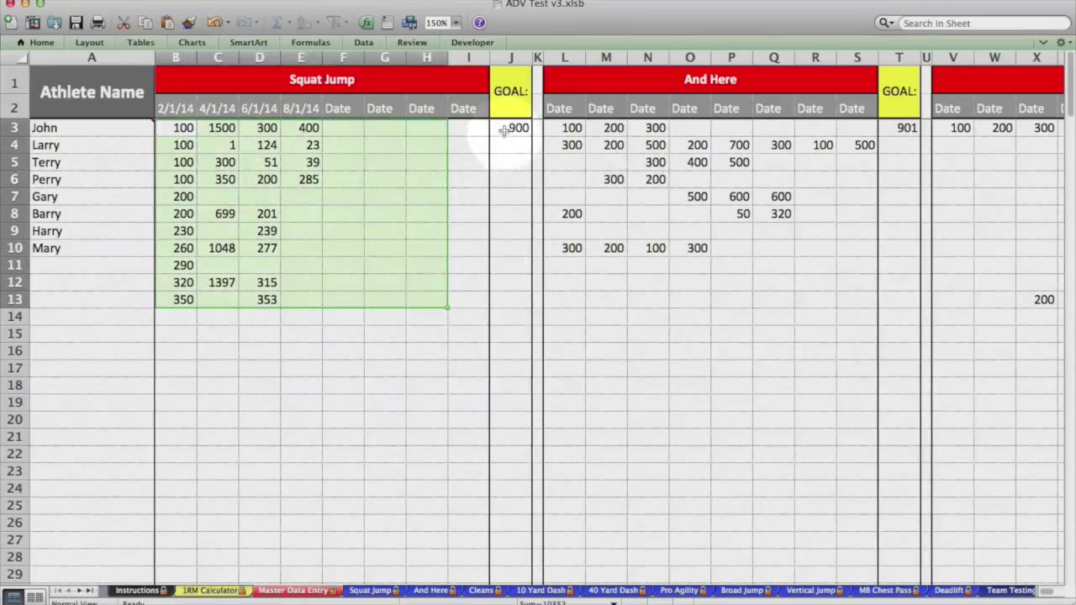
drag(502, 128, 517, 329)
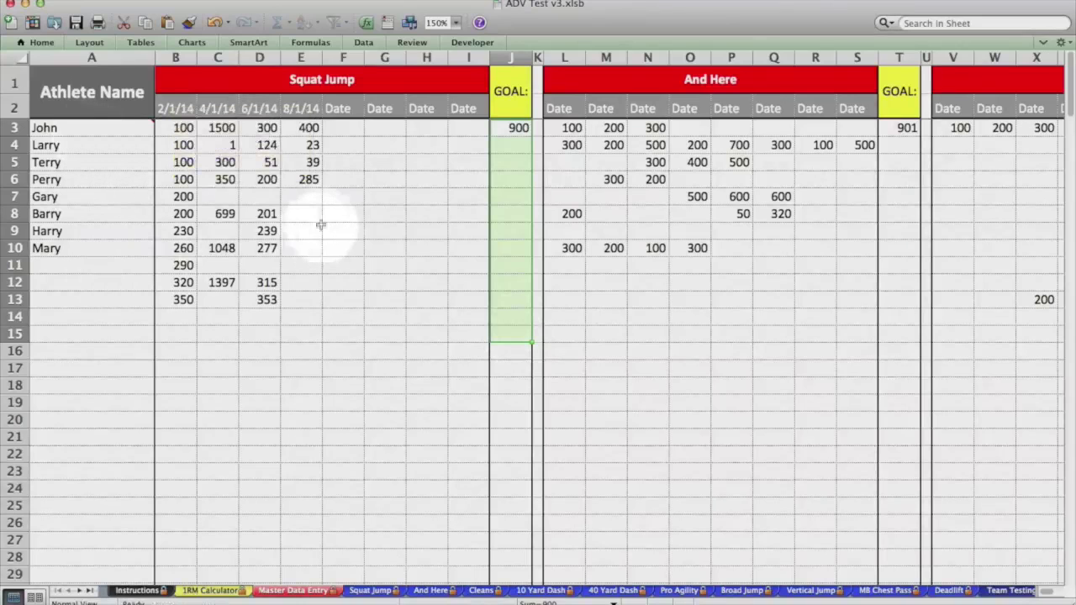
Rename the Squat Jump test header to "Squat" on the Master Data Entry sheet.
click(356, 81)
click(672, 200)
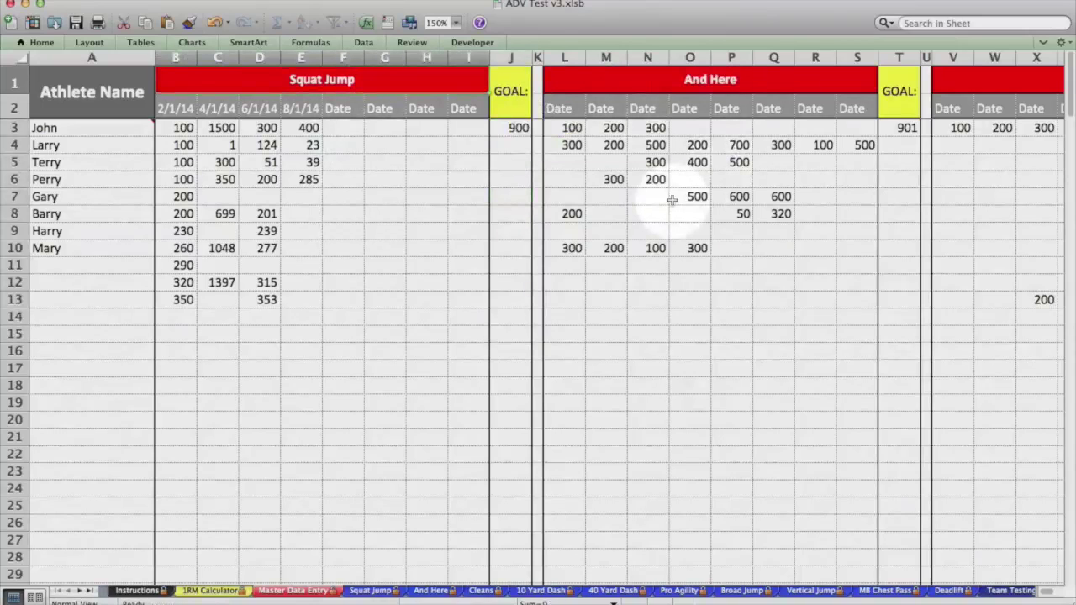
text(Squat)
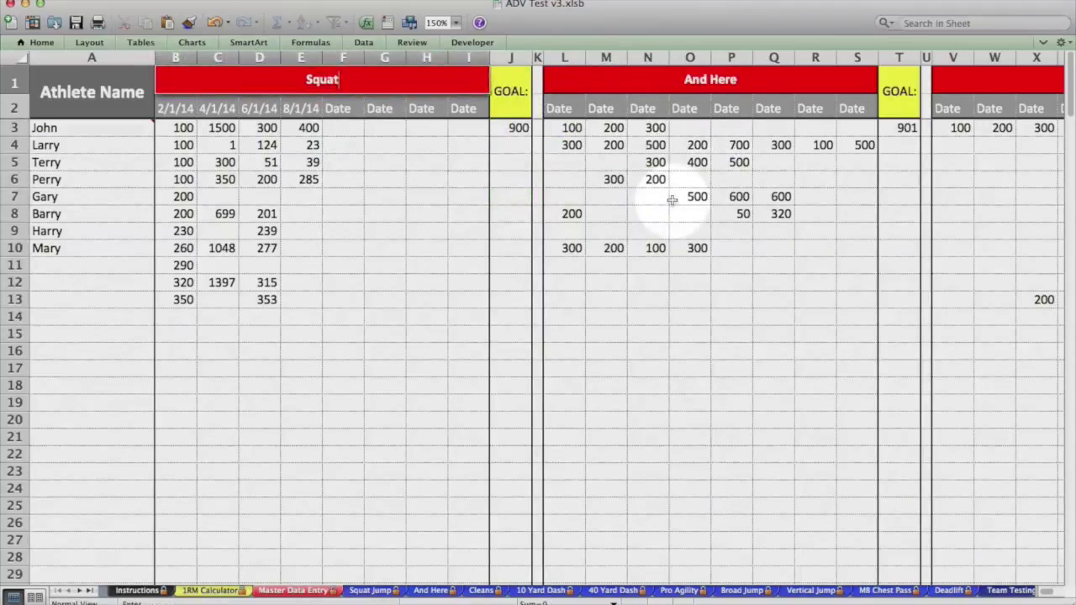
key(Return)
click(399, 250)
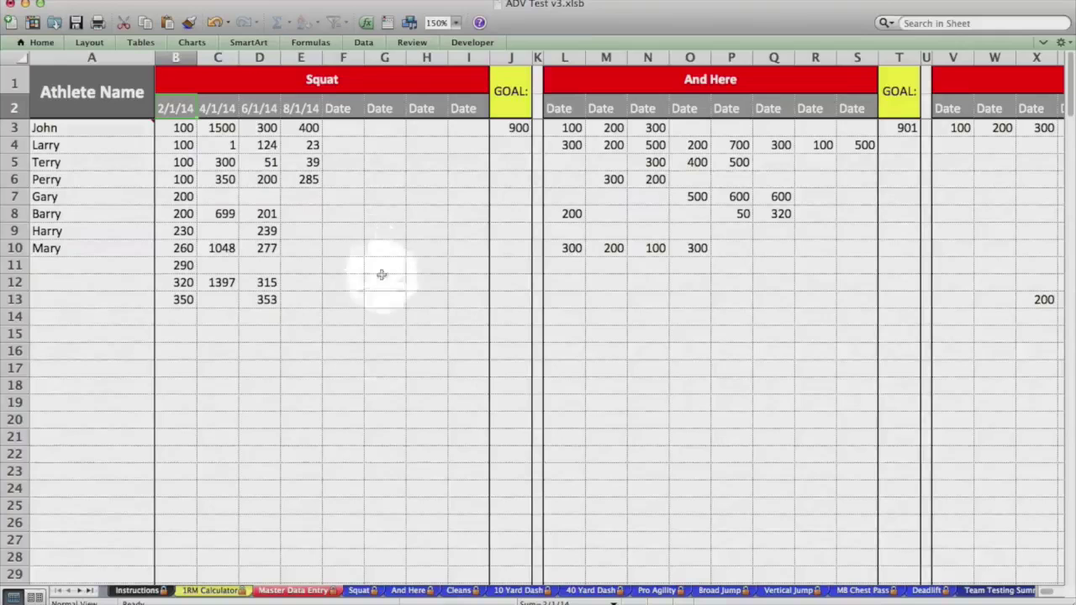
Open the Squat results sheet and review the athletes' scores and goals beside the team statistics.
click(360, 590)
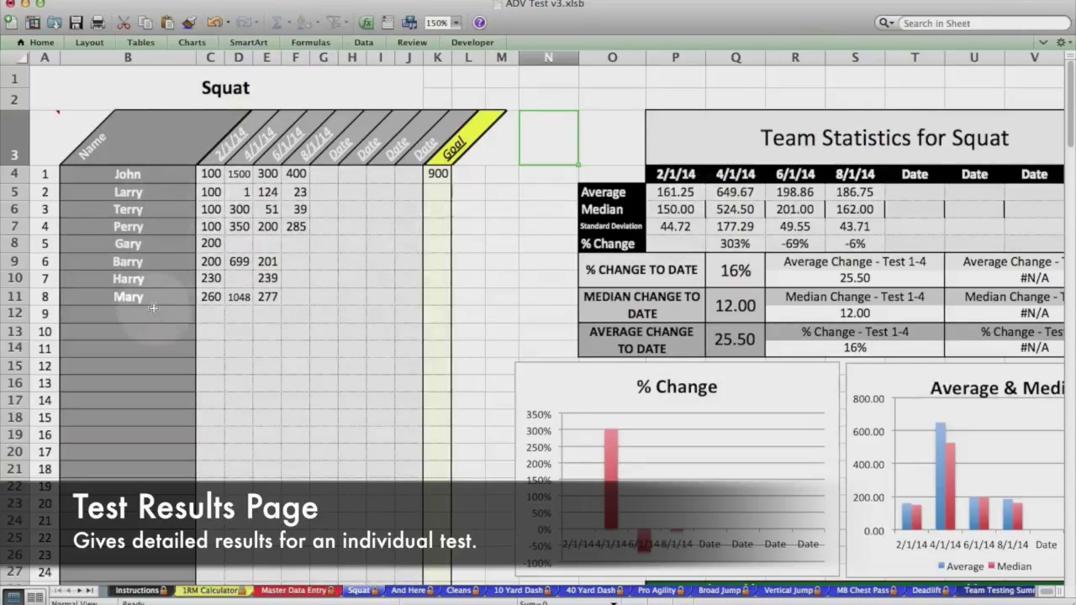
scroll(250, 294, right, 3)
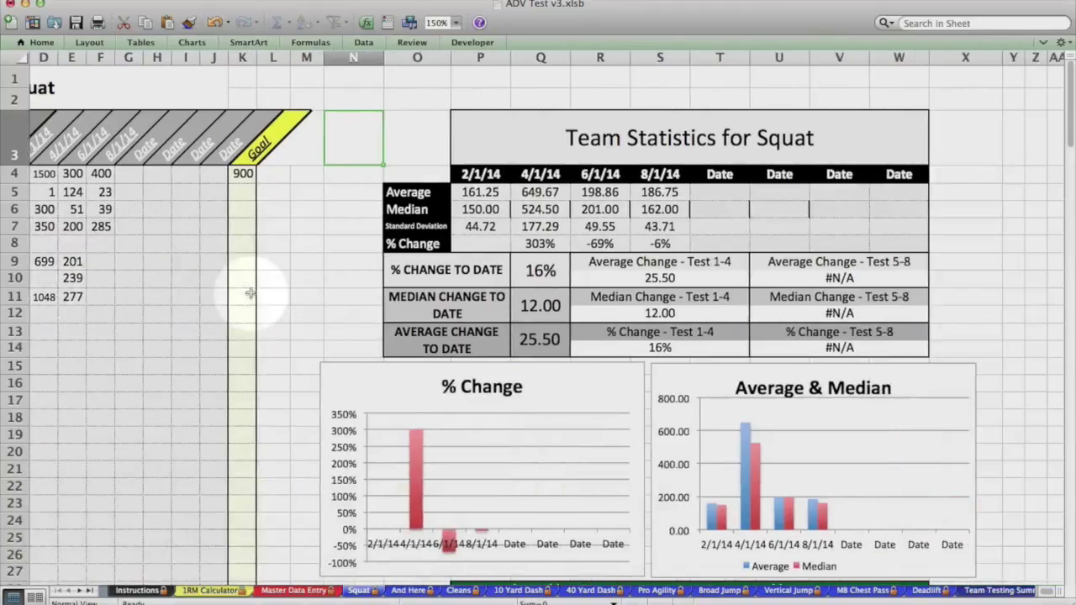
scroll(251, 294, left, 3)
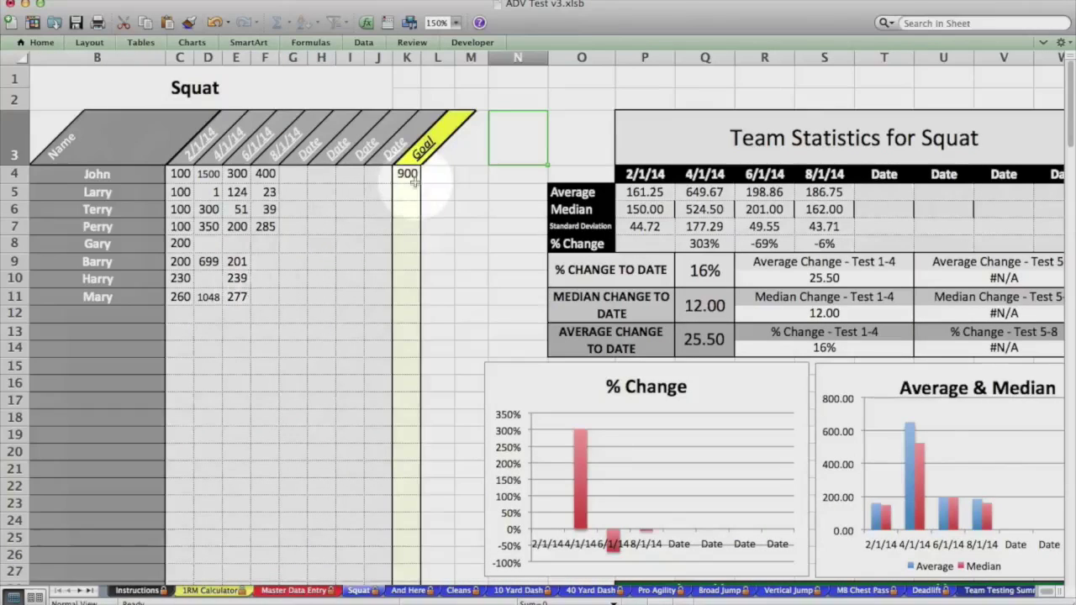
scroll(412, 207, right, 3)
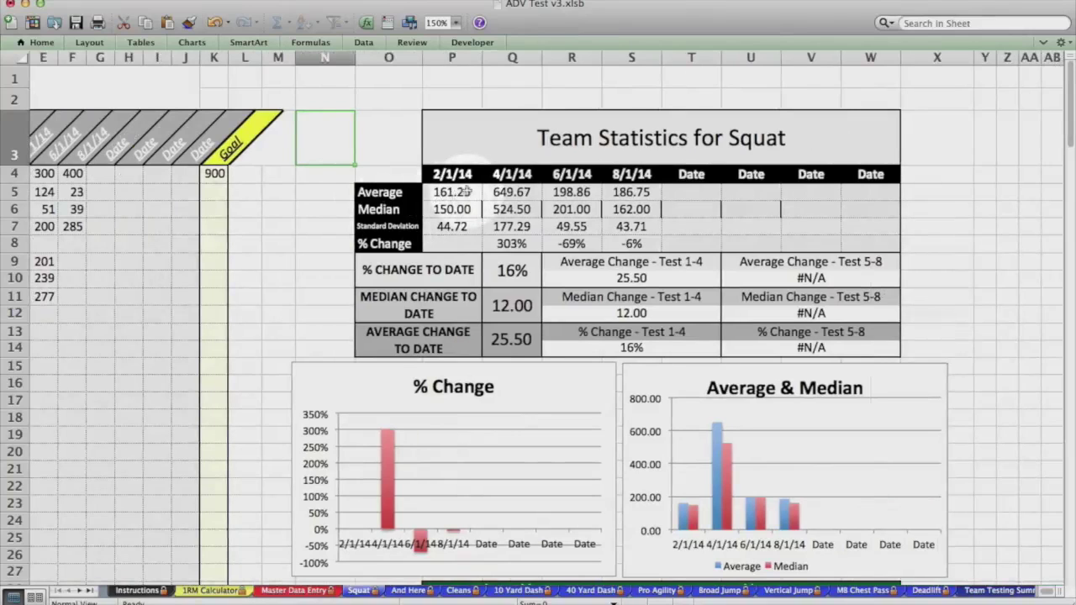
Examine the Average, Median, Standard Deviation and % Change rows in the Team Statistics for Squat table.
click(414, 193)
click(414, 209)
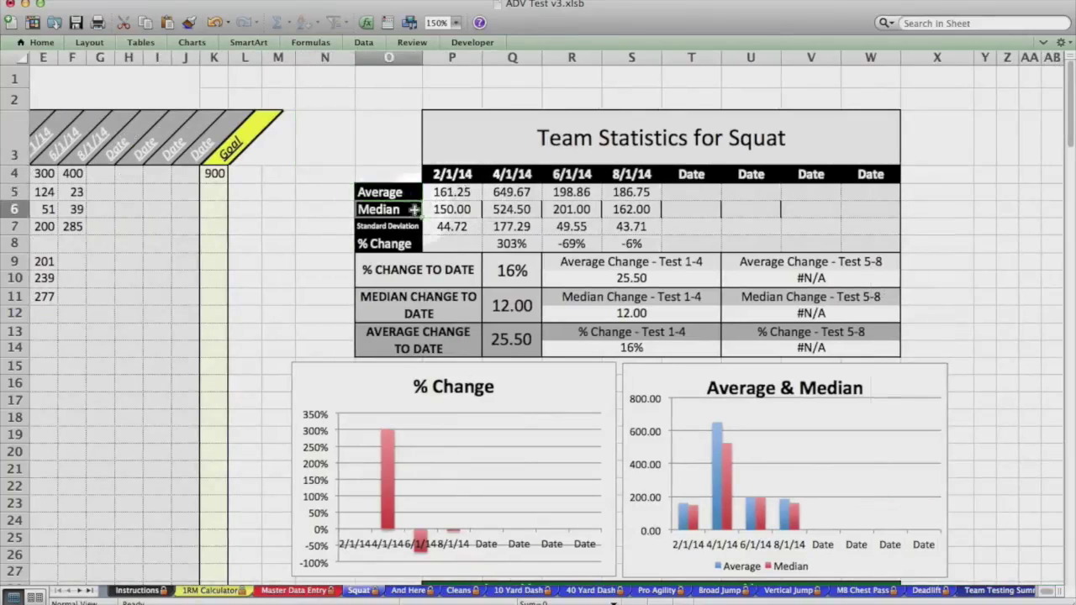
click(412, 227)
click(414, 243)
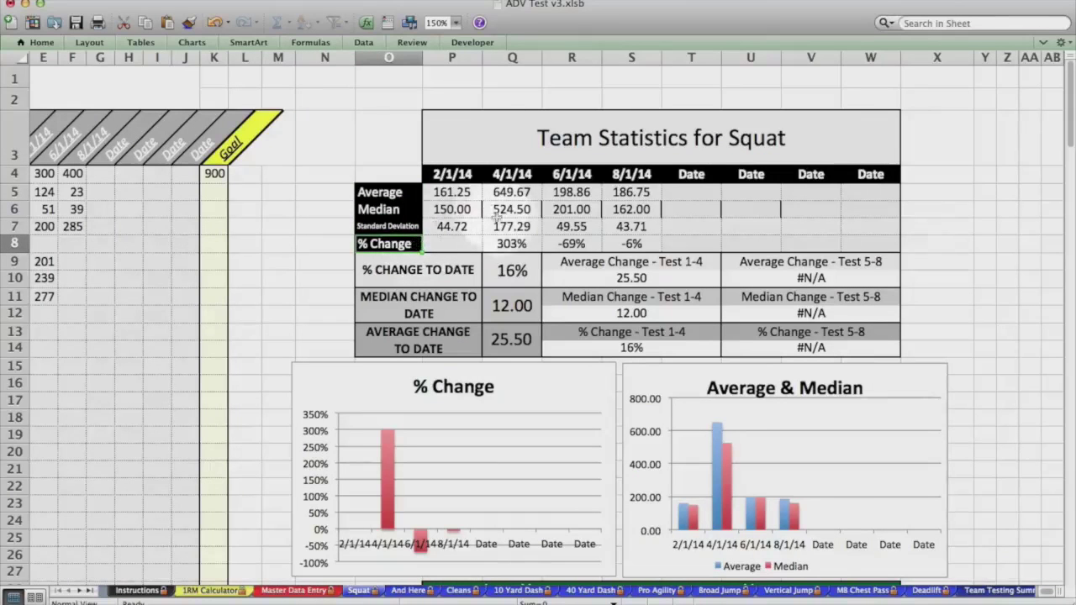
drag(452, 192, 452, 244)
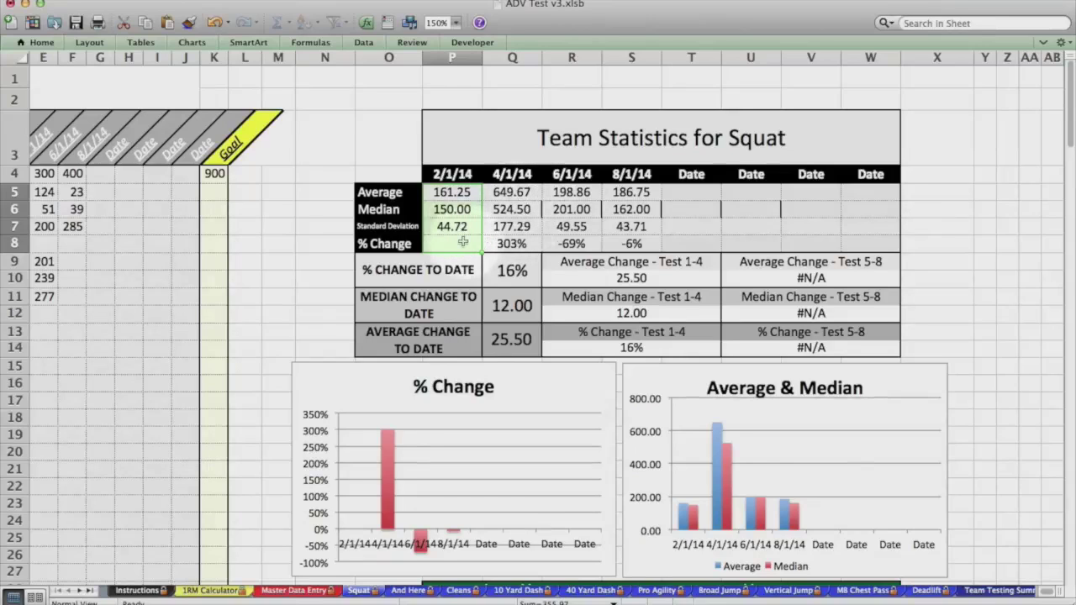
click(511, 243)
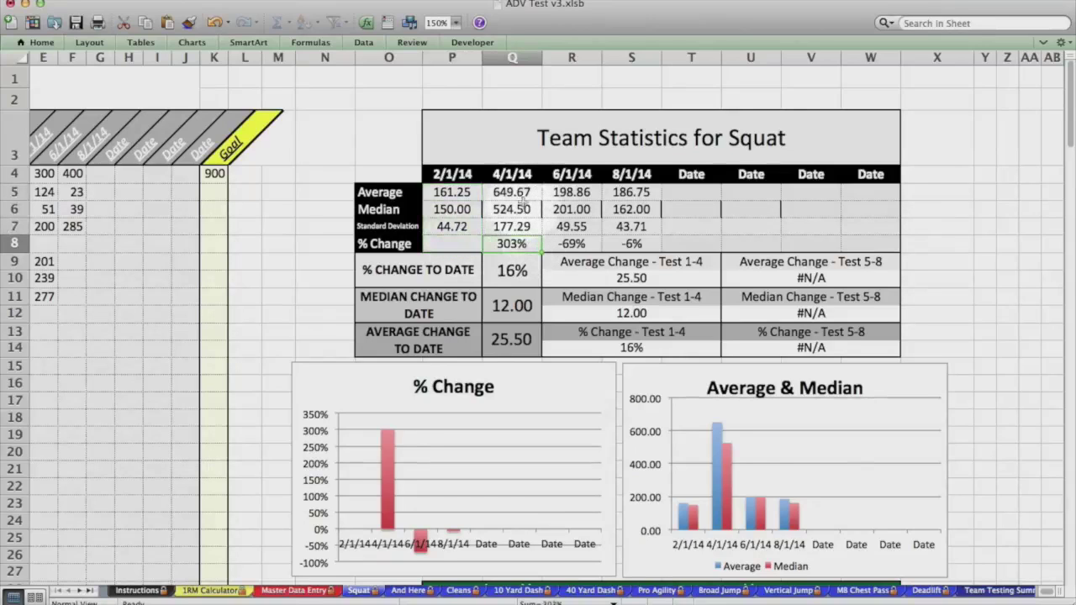
click(462, 193)
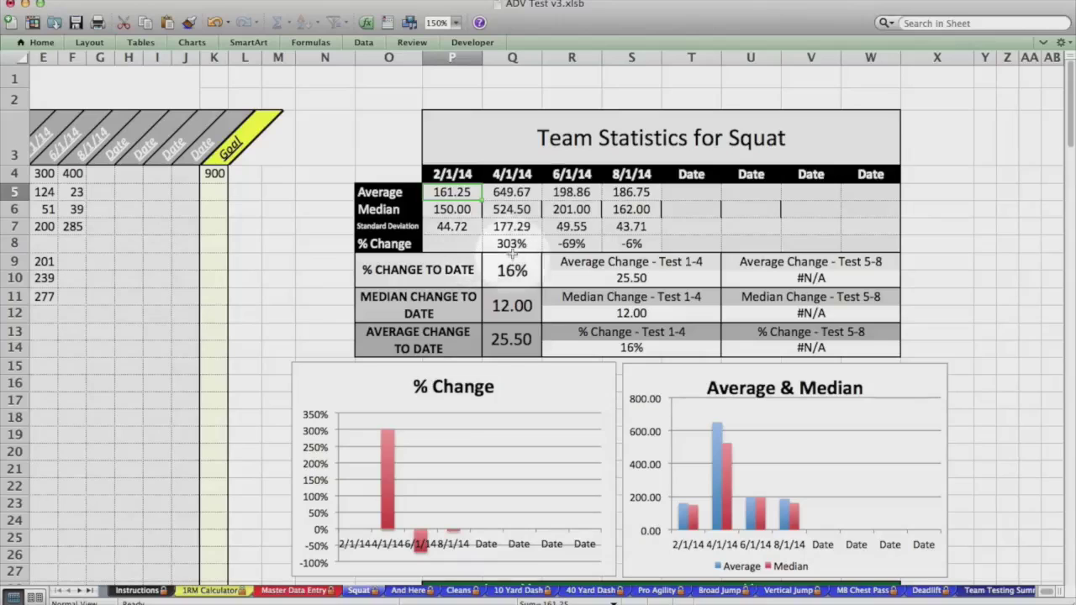
Review the team's change-to-date figures together with the % Change and Average & Median charts.
scroll(511, 252, down, 1)
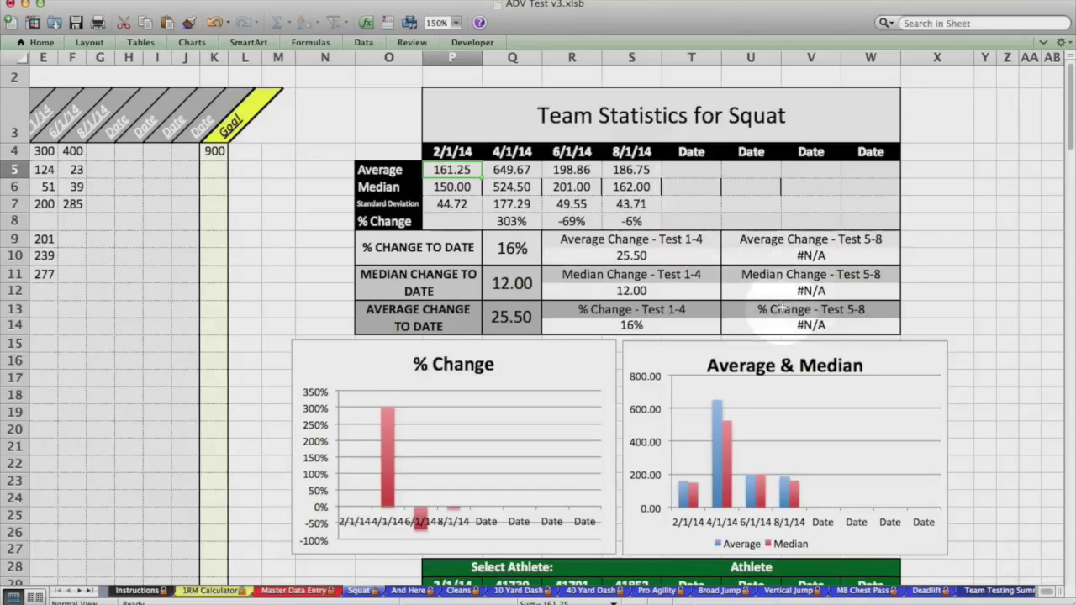
scroll(781, 310, down, 3)
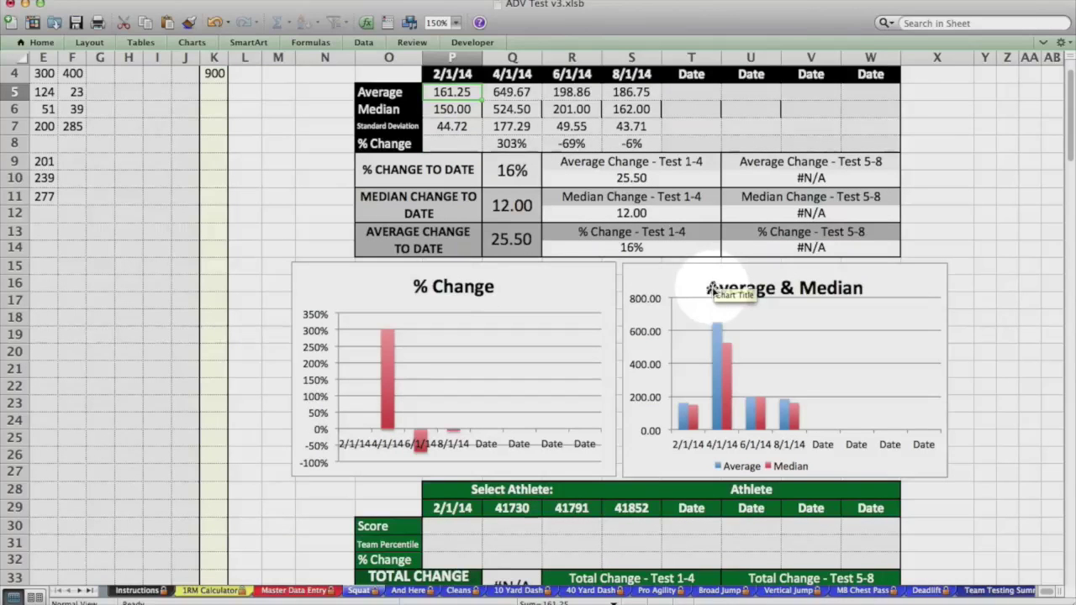
scroll(711, 289, down, 3)
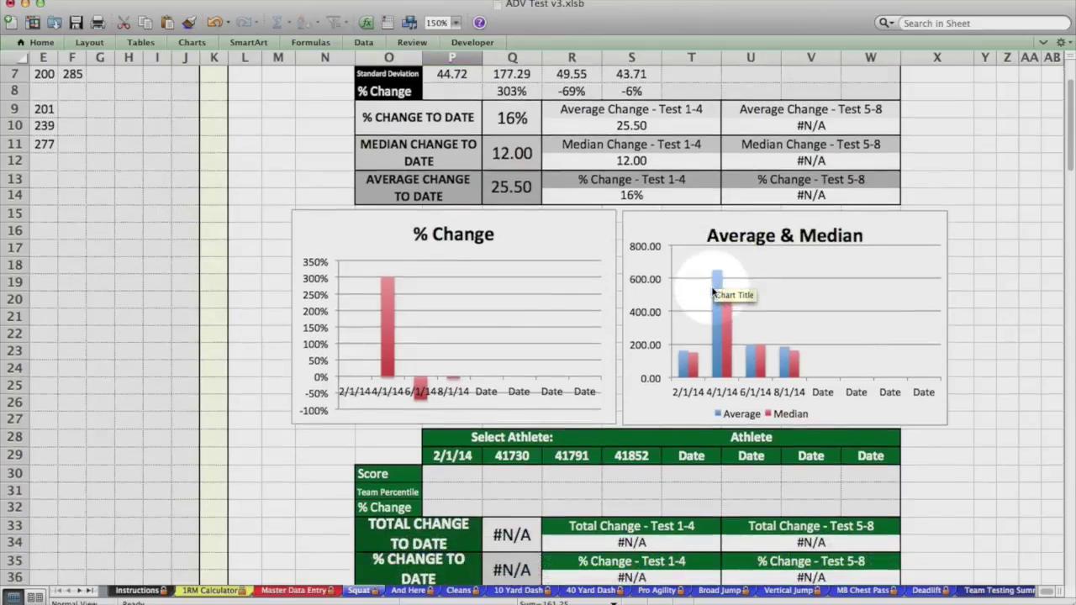
scroll(708, 236, up, 4)
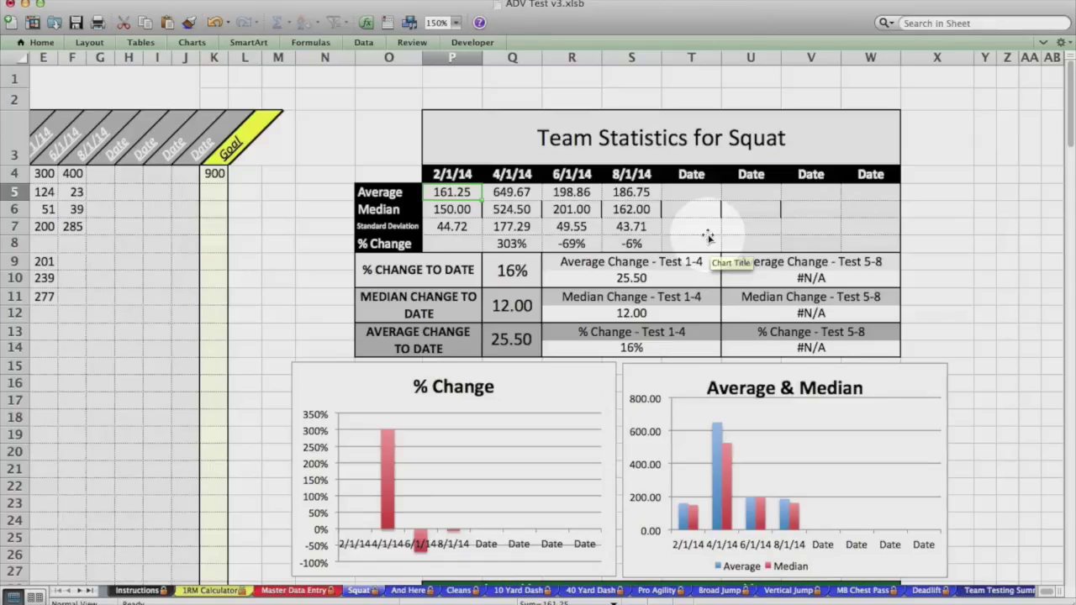
scroll(708, 236, down, 2)
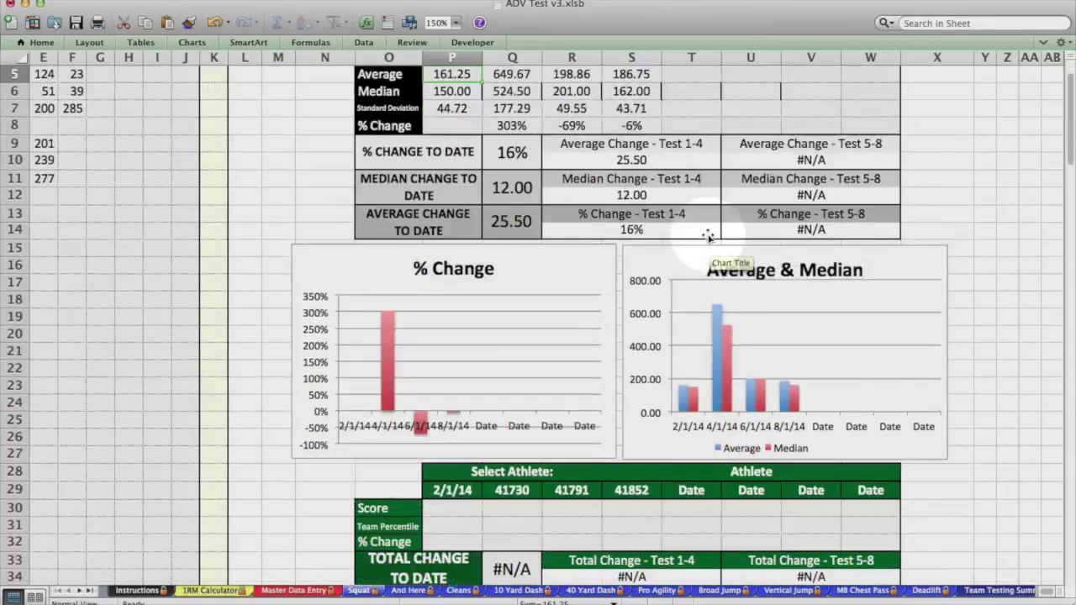
scroll(620, 217, up, 1)
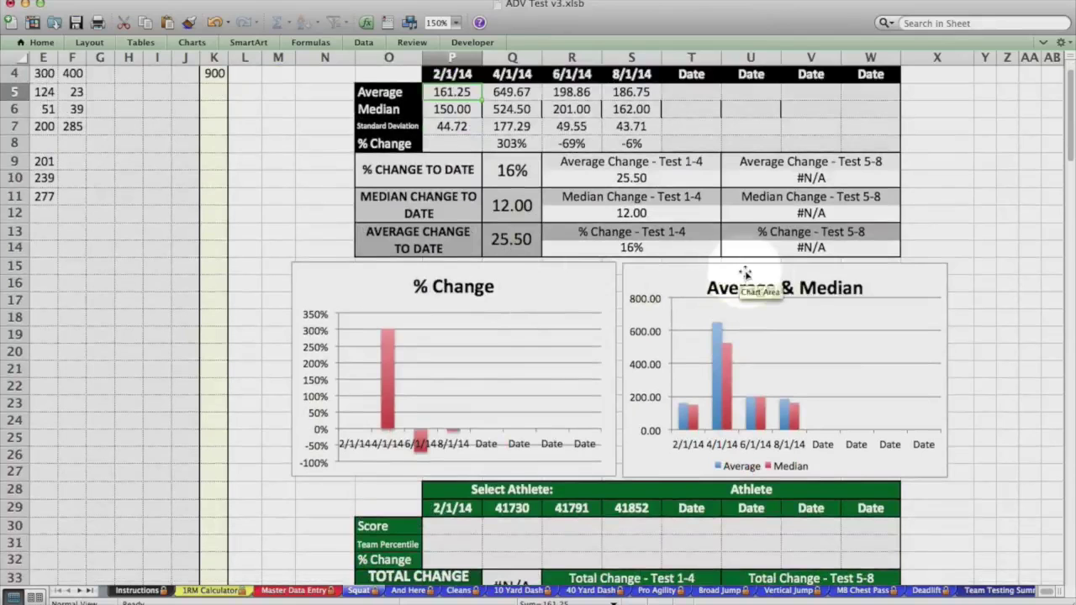
Set the Select Athlete field of the individual results table to the second athlete in the list.
scroll(751, 273, down, 4)
scroll(750, 272, down, 2)
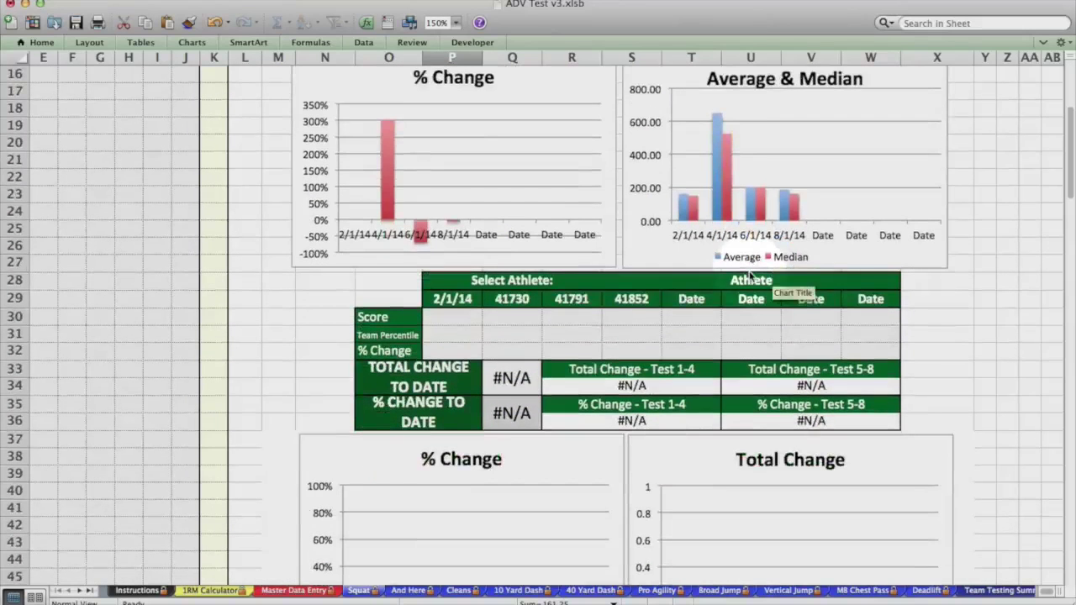
scroll(786, 280, down, 2)
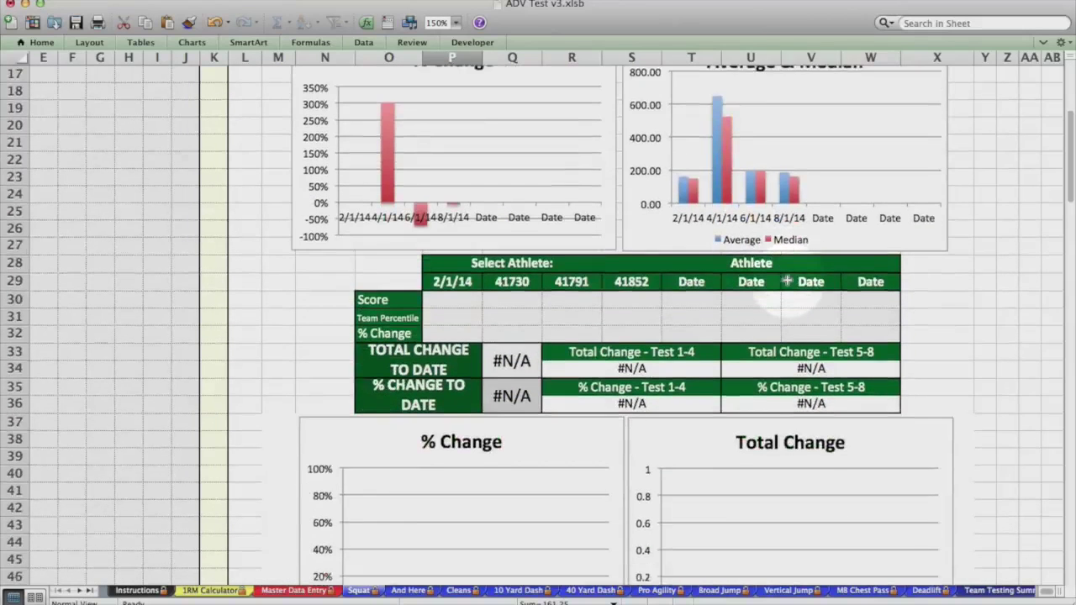
click(859, 229)
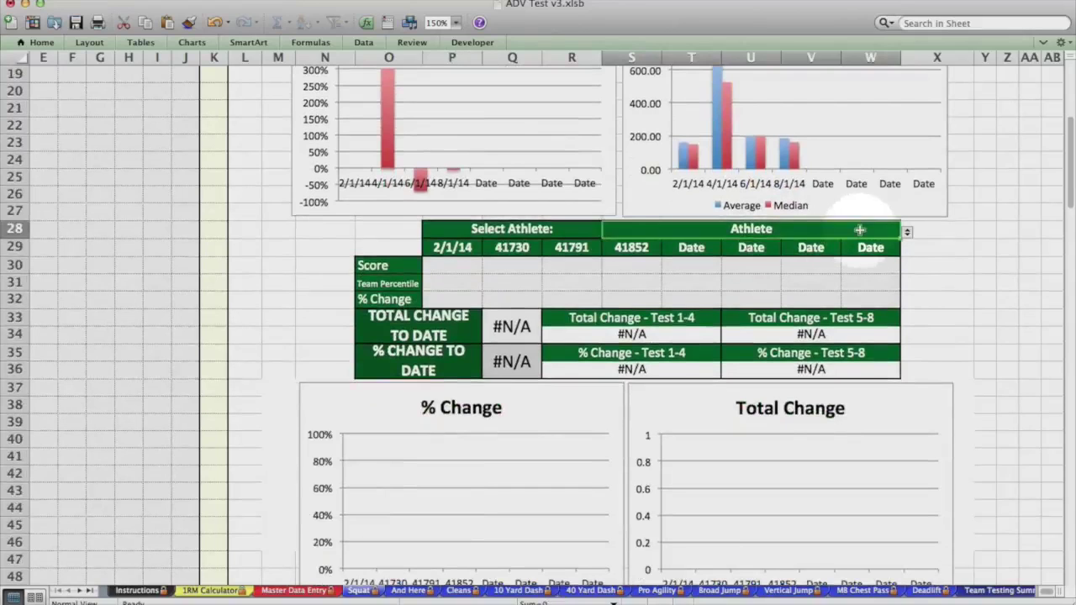
click(907, 234)
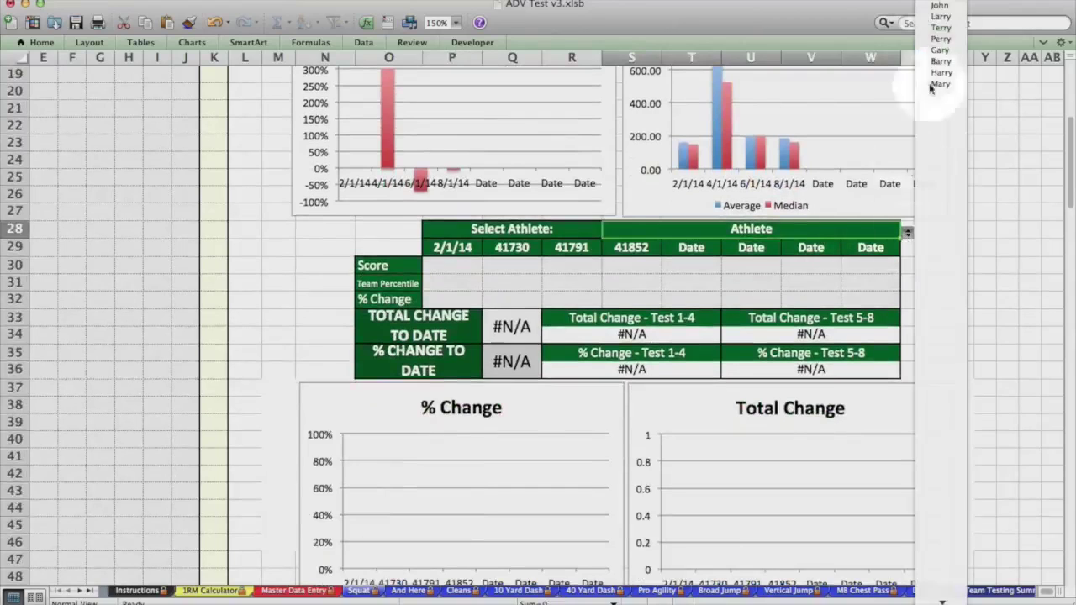
click(942, 16)
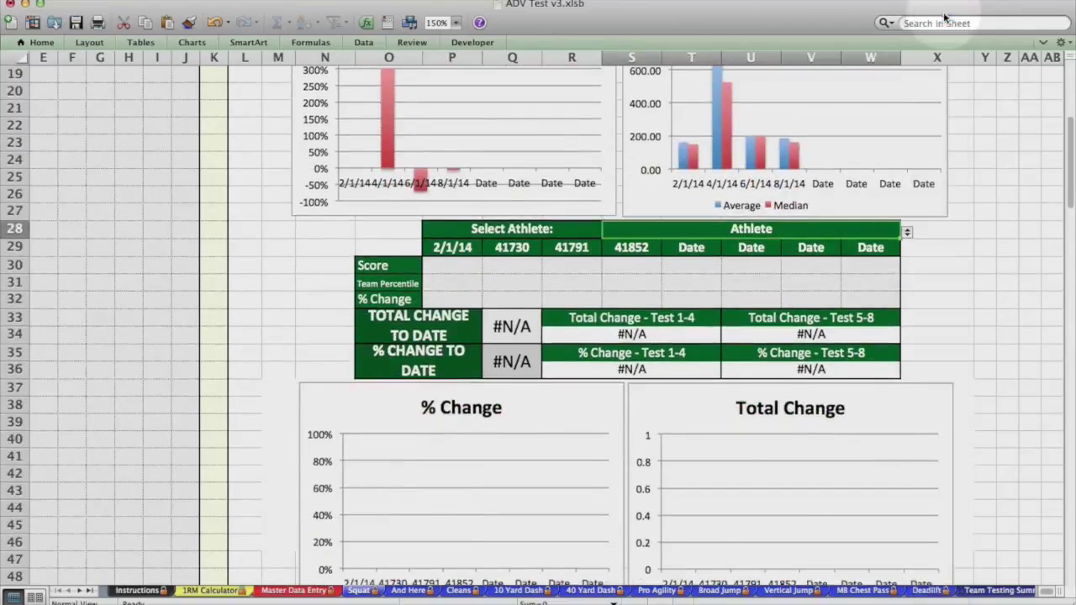
Examine the selected athlete's scores, team percentile and change figures, along with the % Change and Total Change charts.
scroll(865, 240, down, 2)
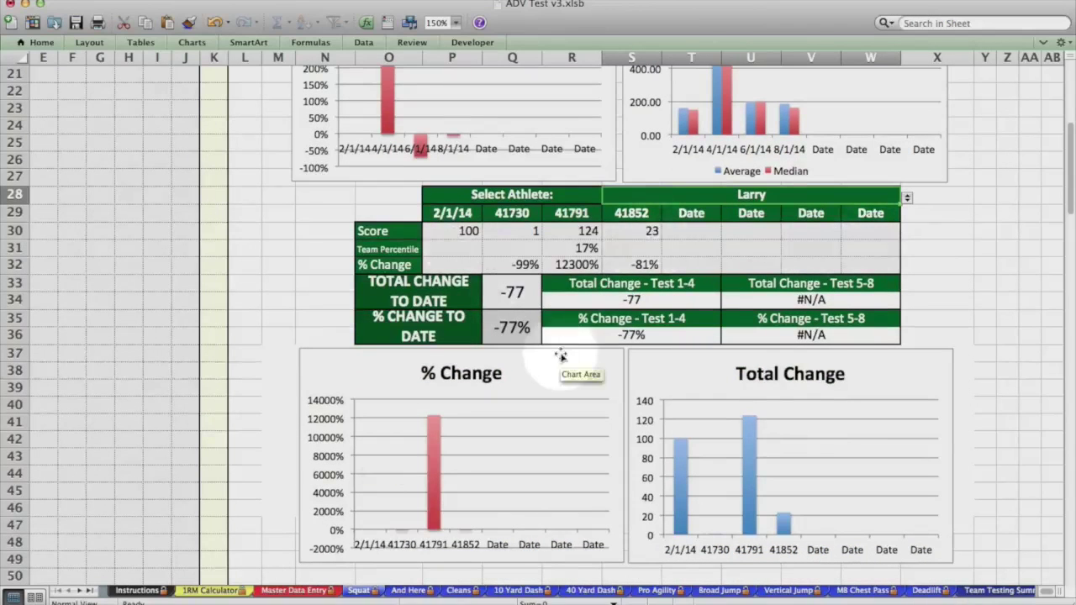
scroll(560, 358, down, 3)
mouse_move(749, 367)
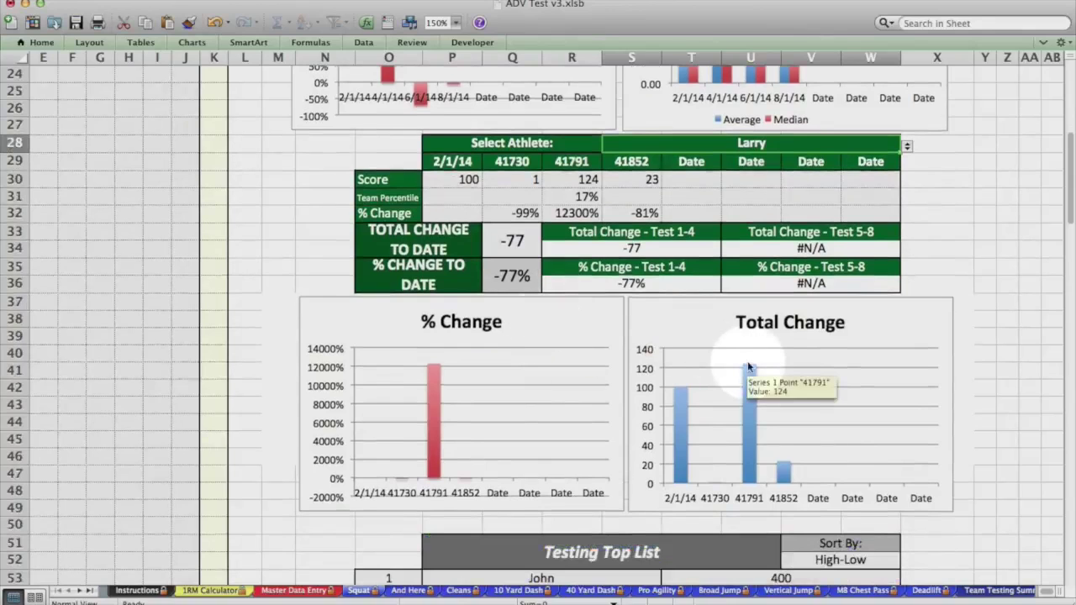
scroll(733, 252, down, 1)
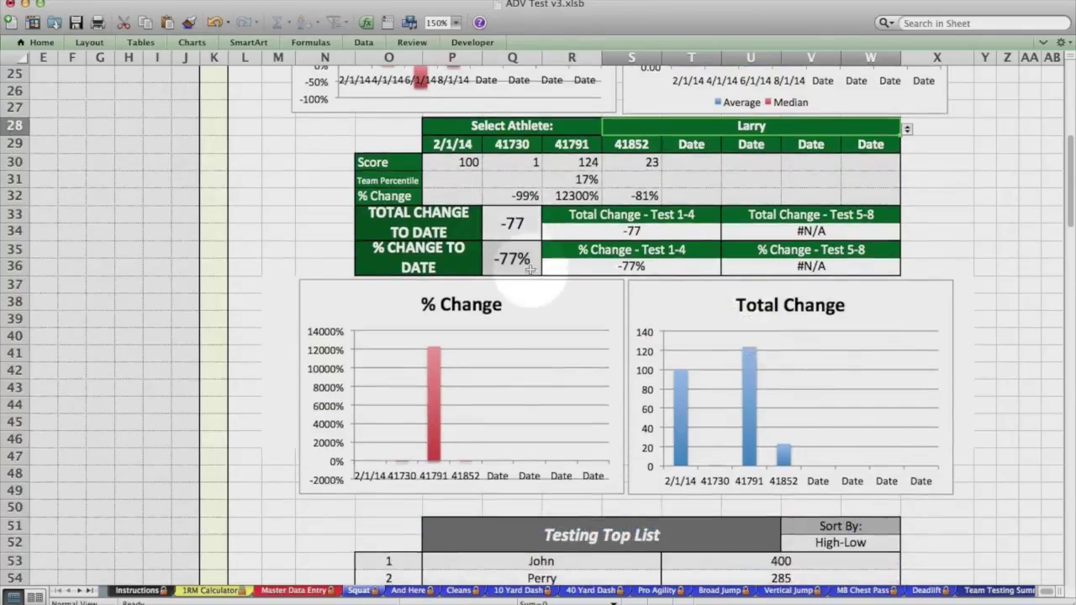
scroll(691, 224, down, 1)
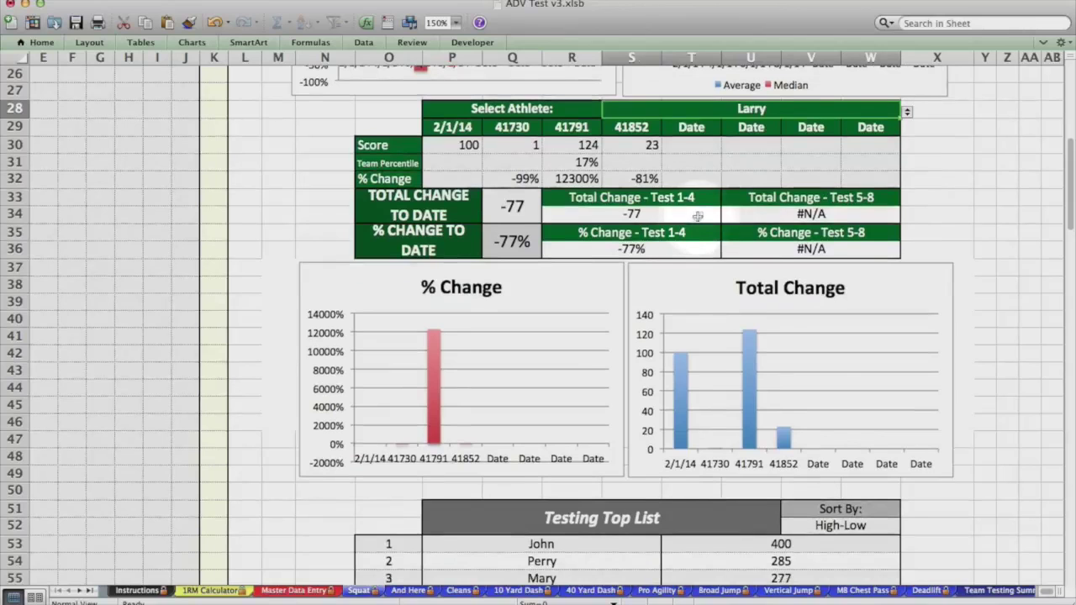
Review the Testing Top List rankings and its Sort By setting.
scroll(761, 225, down, 5)
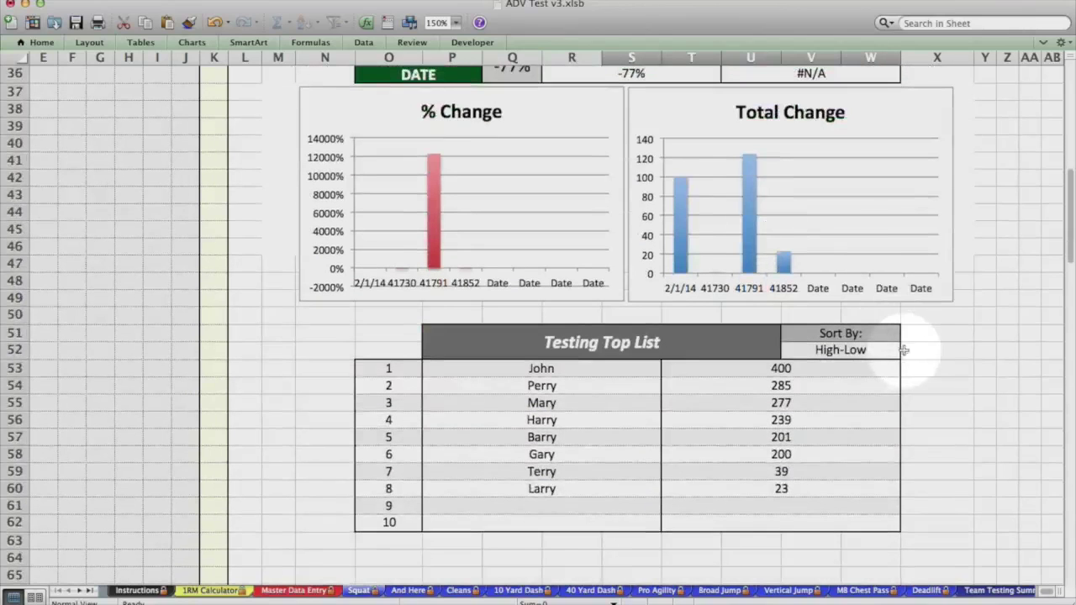
scroll(893, 356, down, 3)
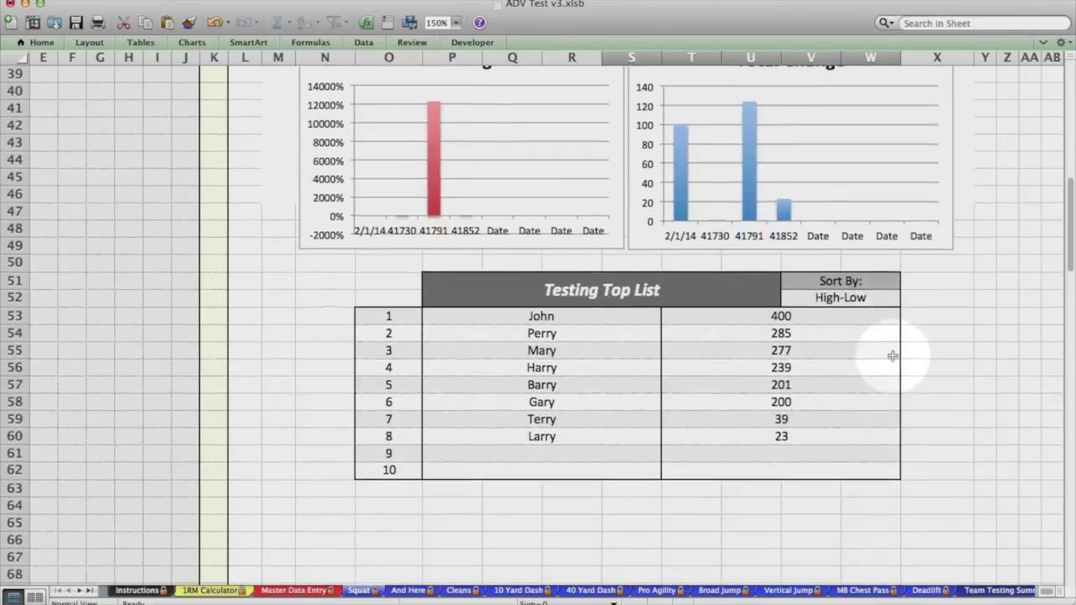
click(880, 301)
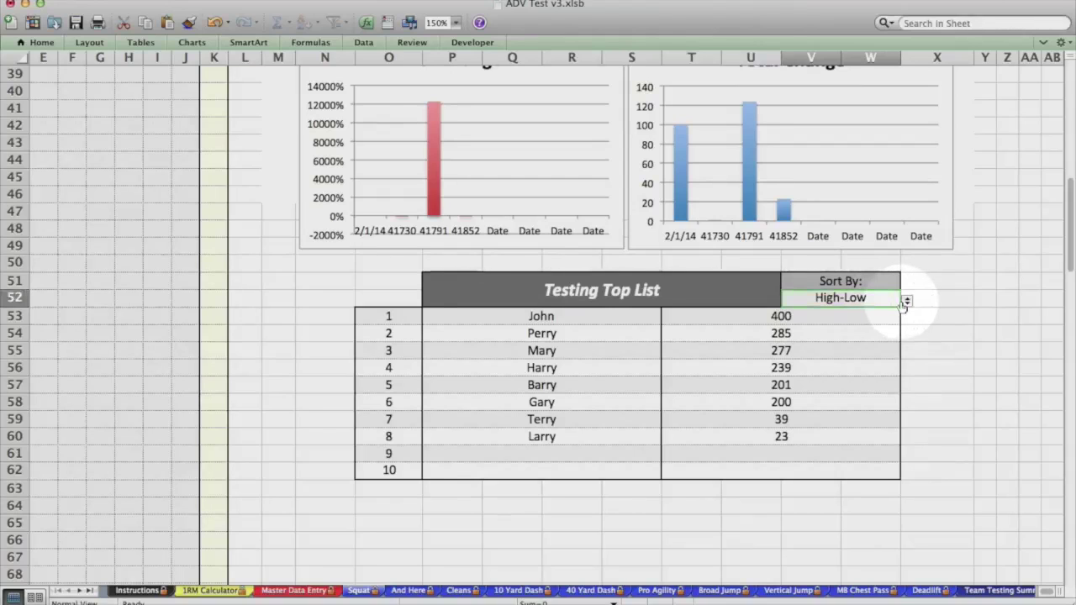
click(925, 363)
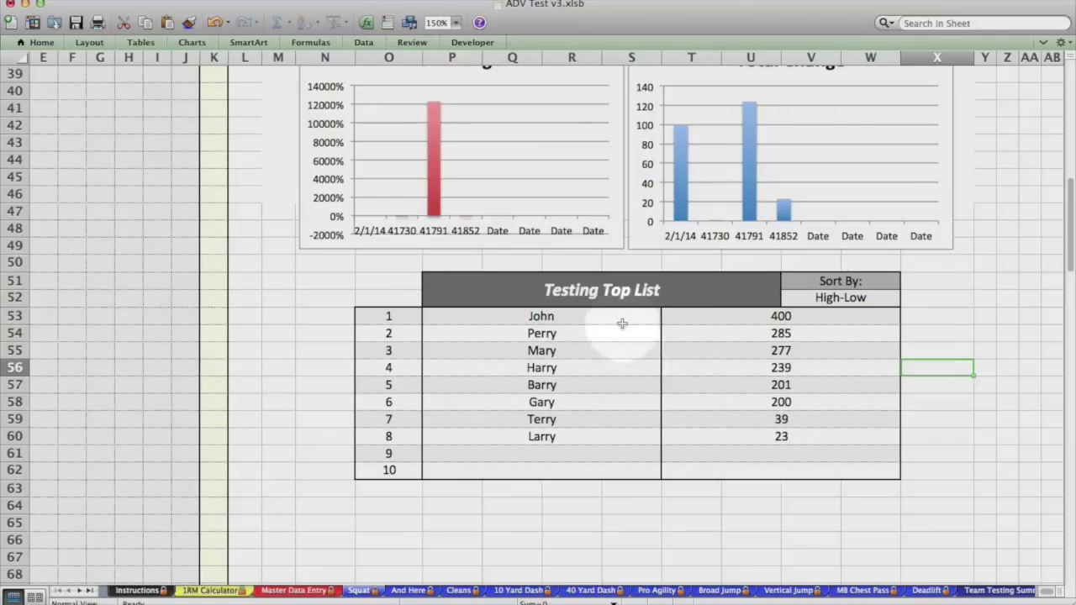
Set the Sort By option of the Squat sheet's Testing Top List to Low-High.
click(841, 297)
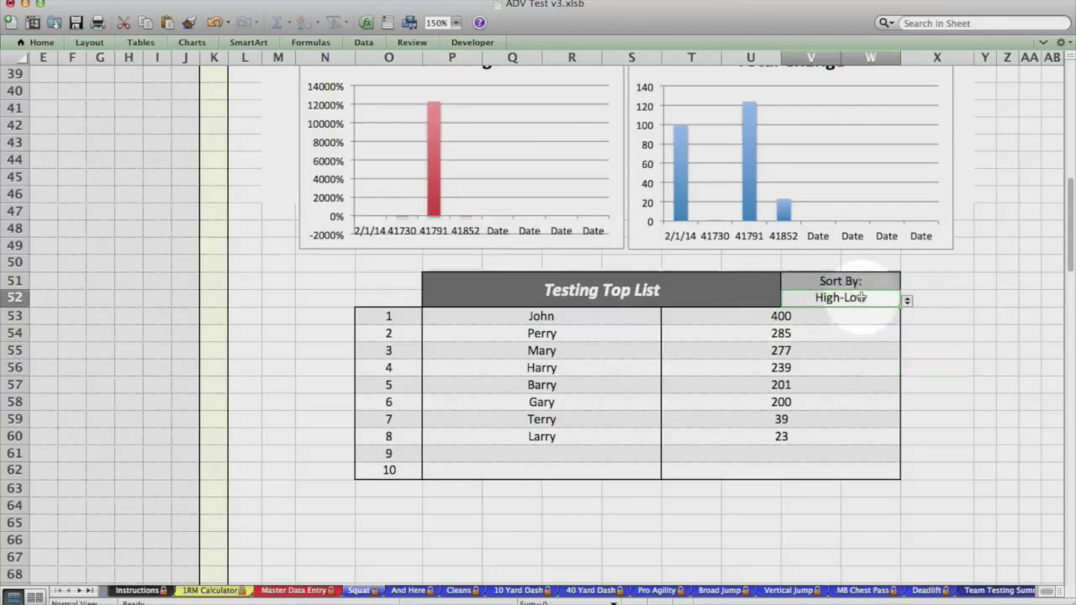
click(907, 301)
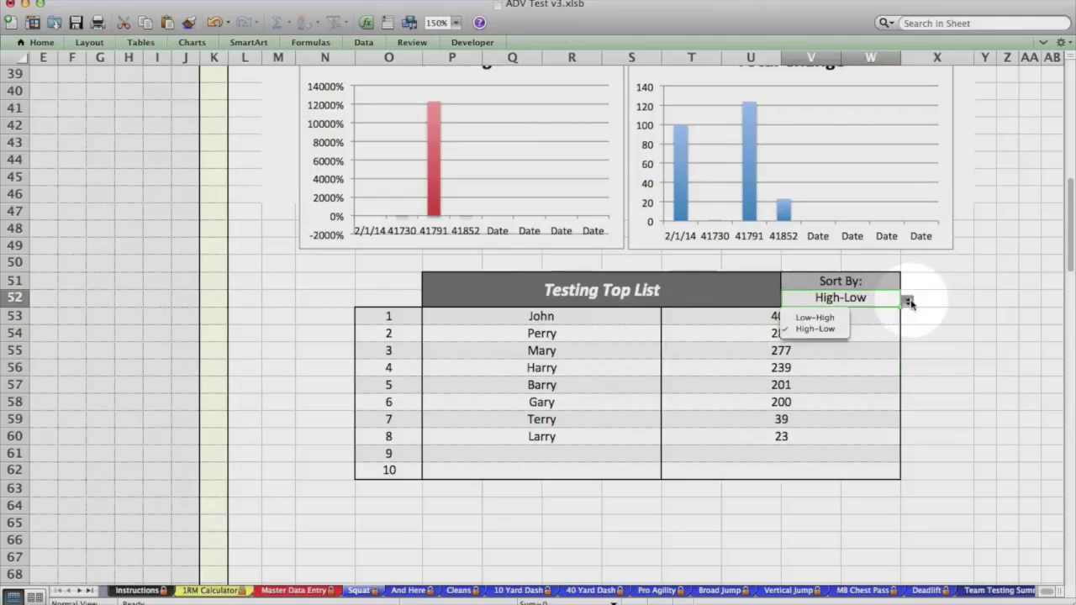
click(824, 322)
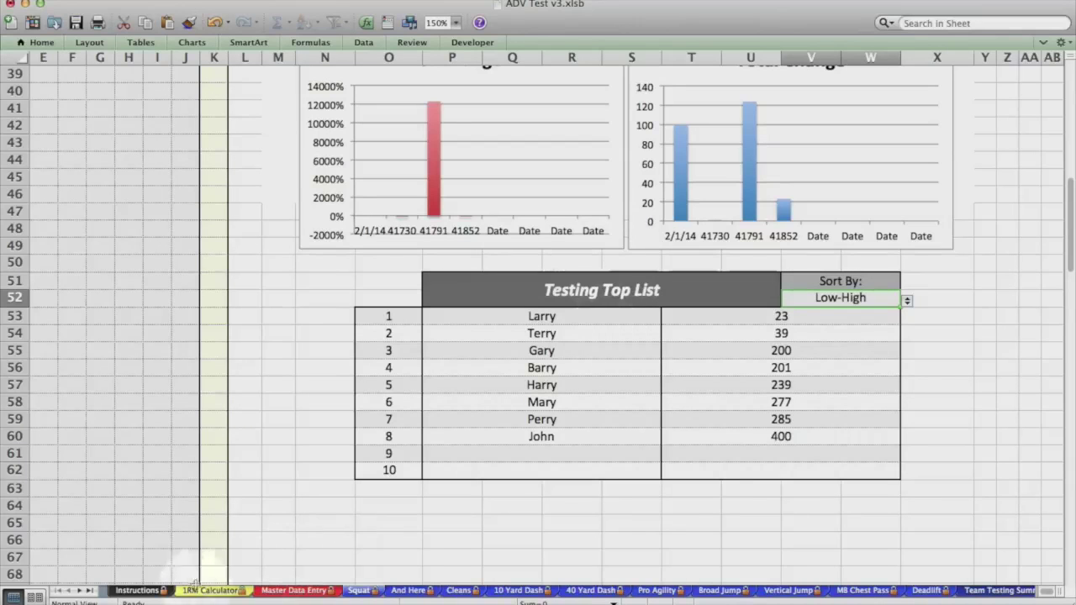
Open the Team Testing Summary sheet and examine the Squat and And Here statistics and Average & Median trend lines.
click(88, 592)
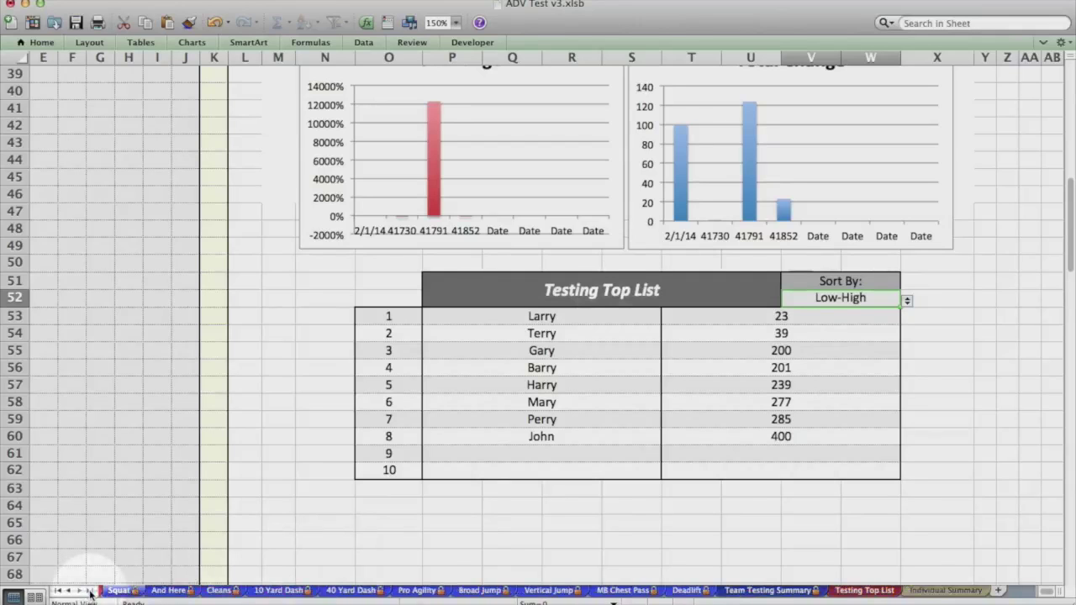
click(779, 591)
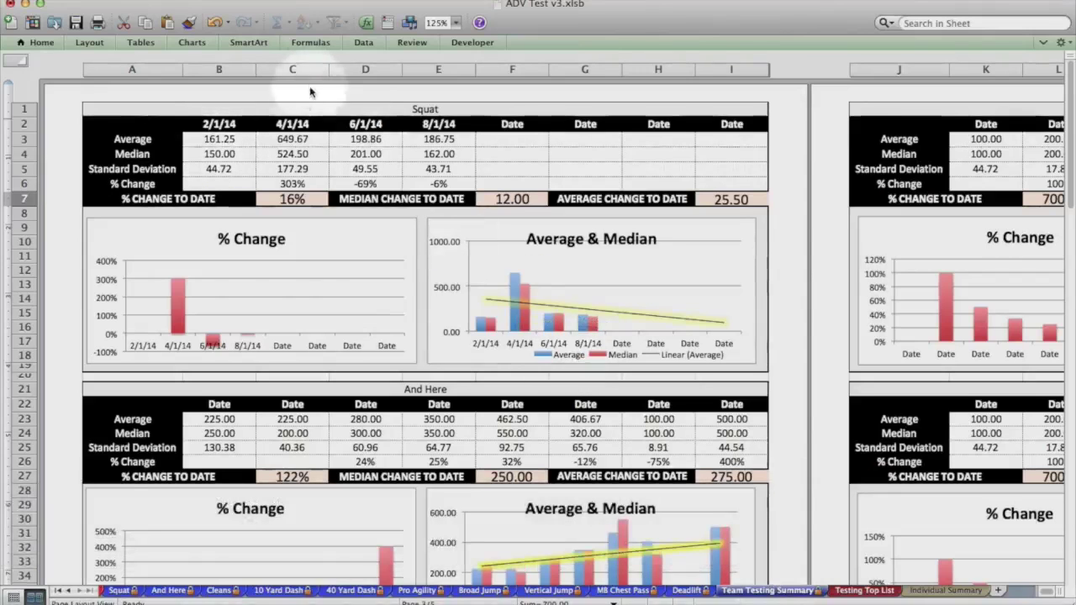
scroll(373, 125, down, 2)
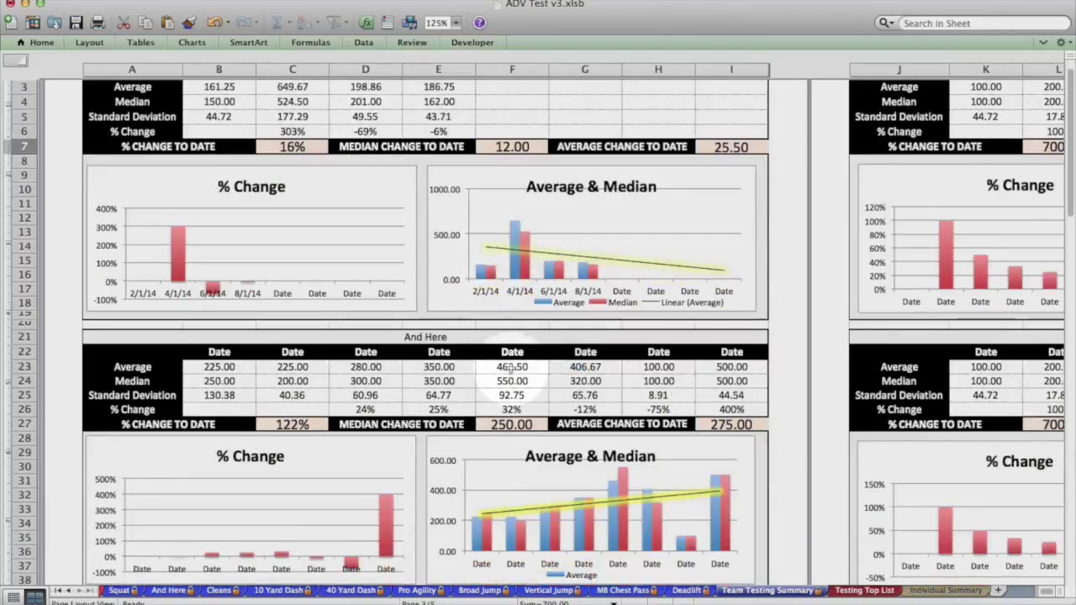
scroll(512, 367, up, 2)
click(720, 228)
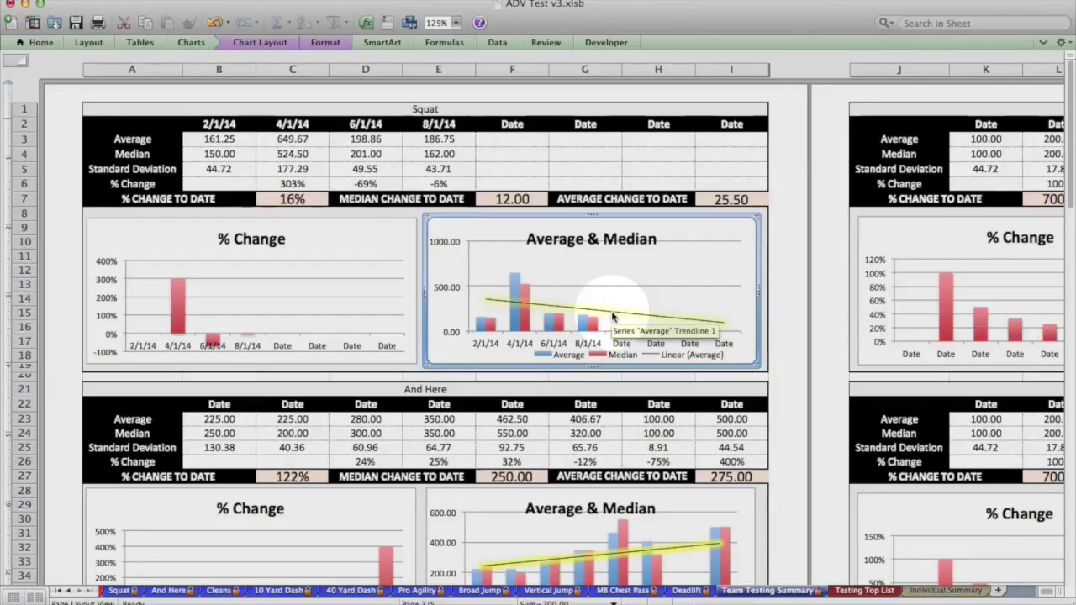
scroll(622, 313, down, 5)
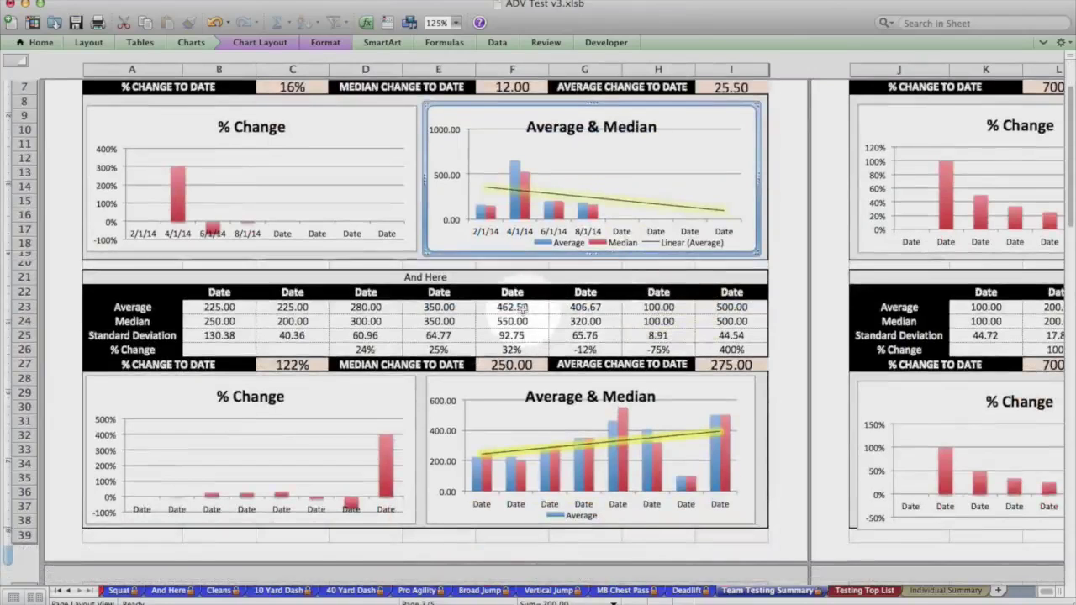
click(622, 440)
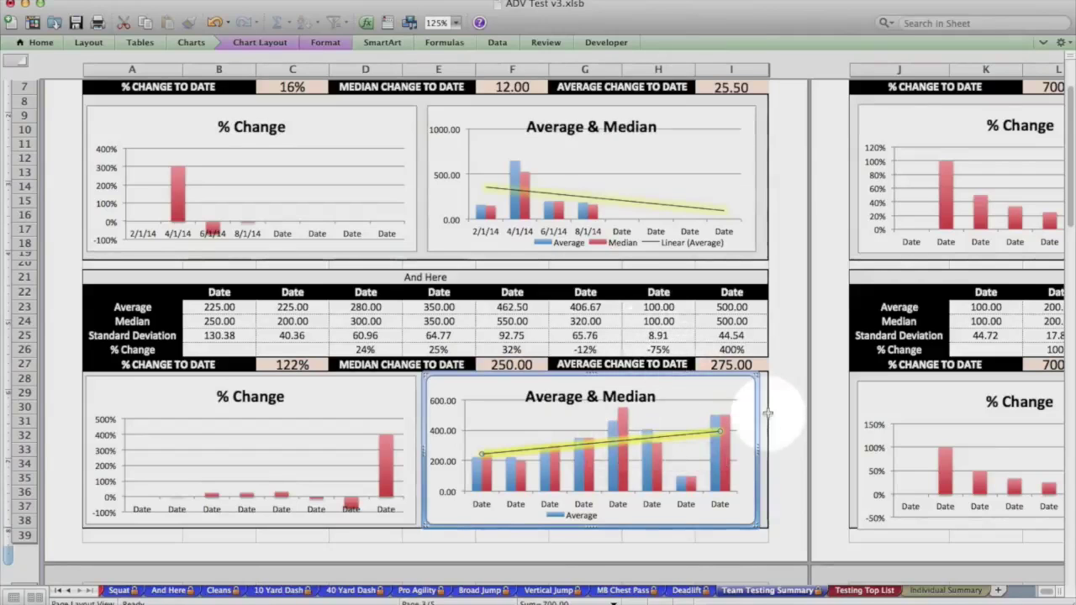
Review the team summary tables and charts of the remaining tests, from Cleans and 10 Yard Dash through MB Chest Pass and Deadlift.
scroll(768, 413, right, 10)
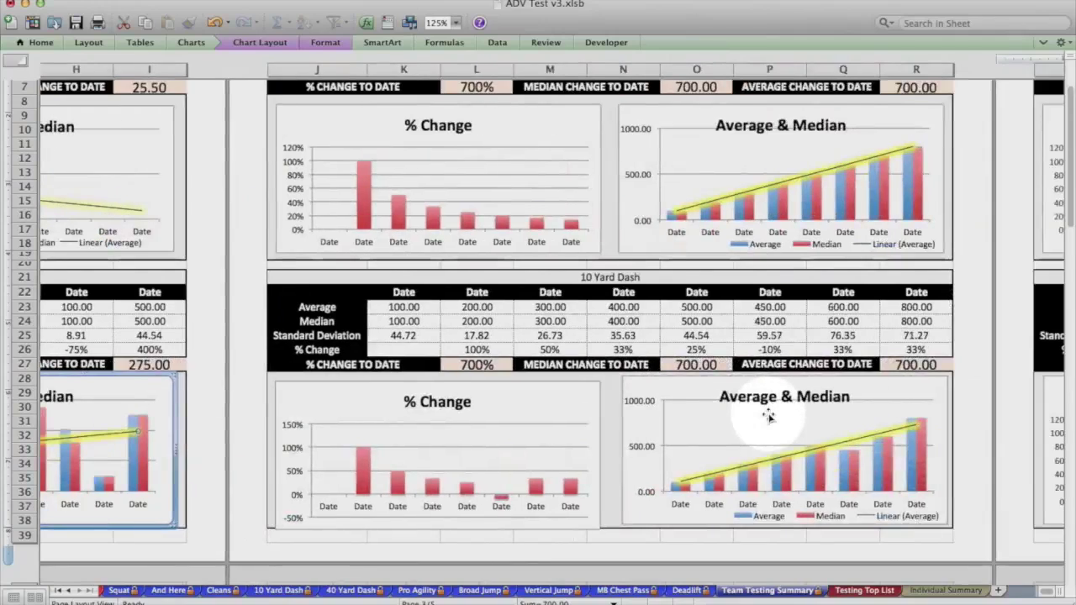
scroll(767, 413, up, 5)
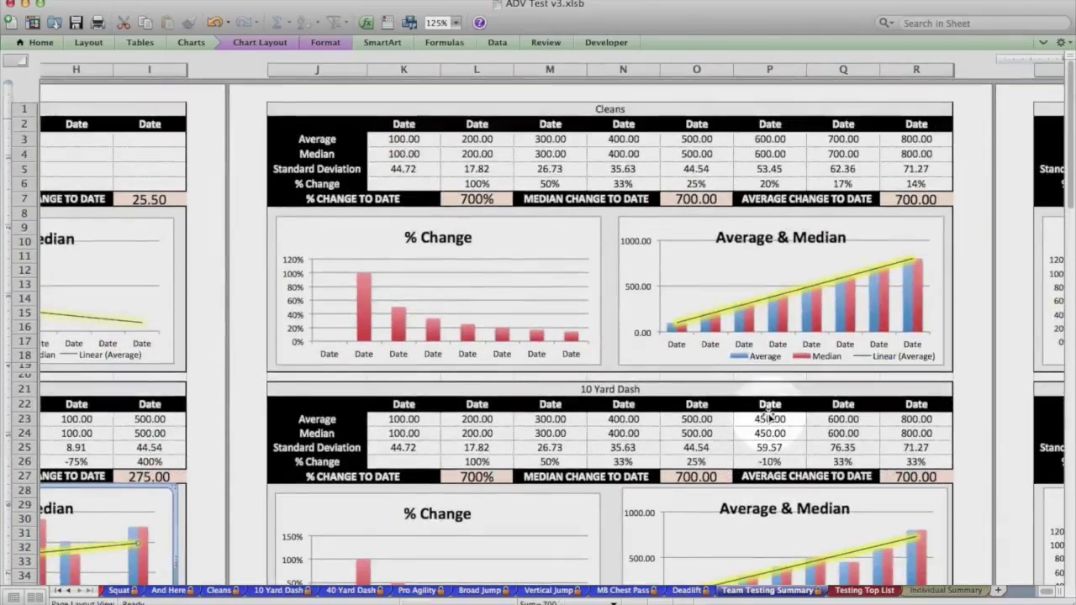
scroll(769, 416, right, 6)
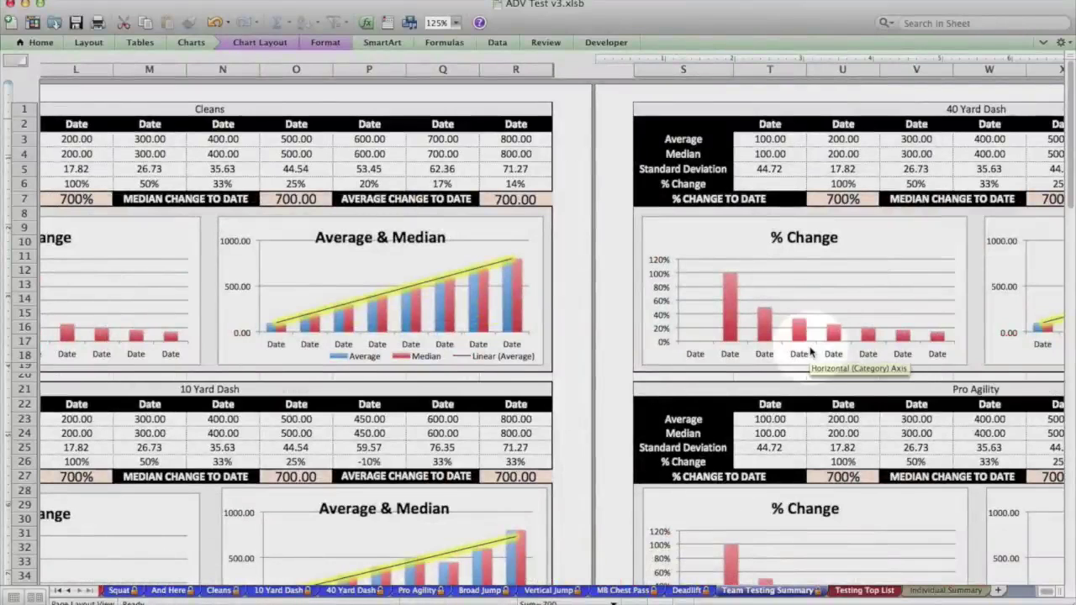
scroll(802, 353, right, 8)
scroll(810, 351, right, 10)
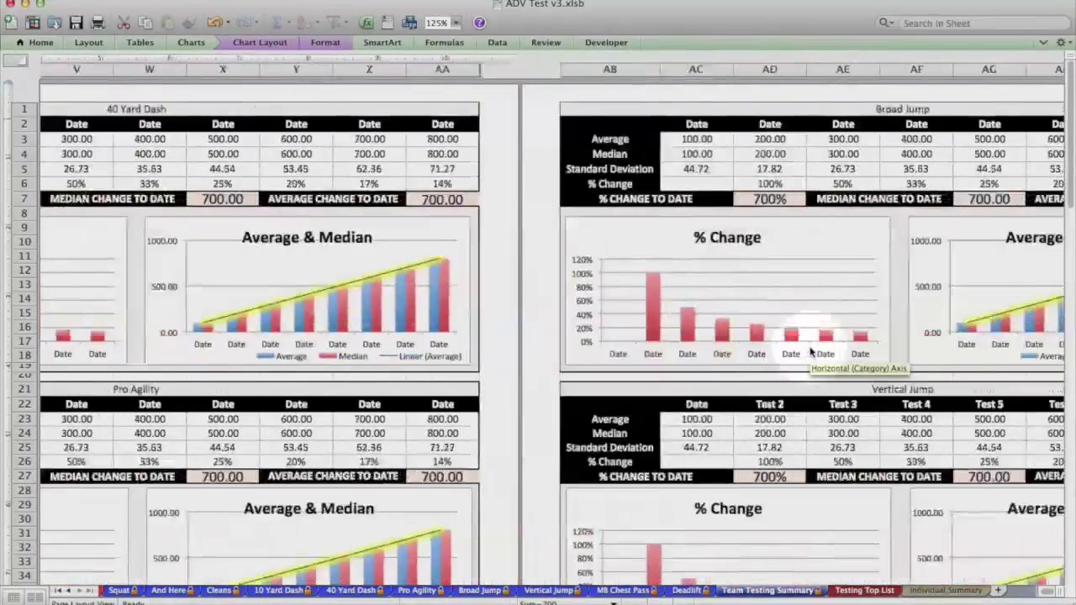
scroll(810, 351, right, 8)
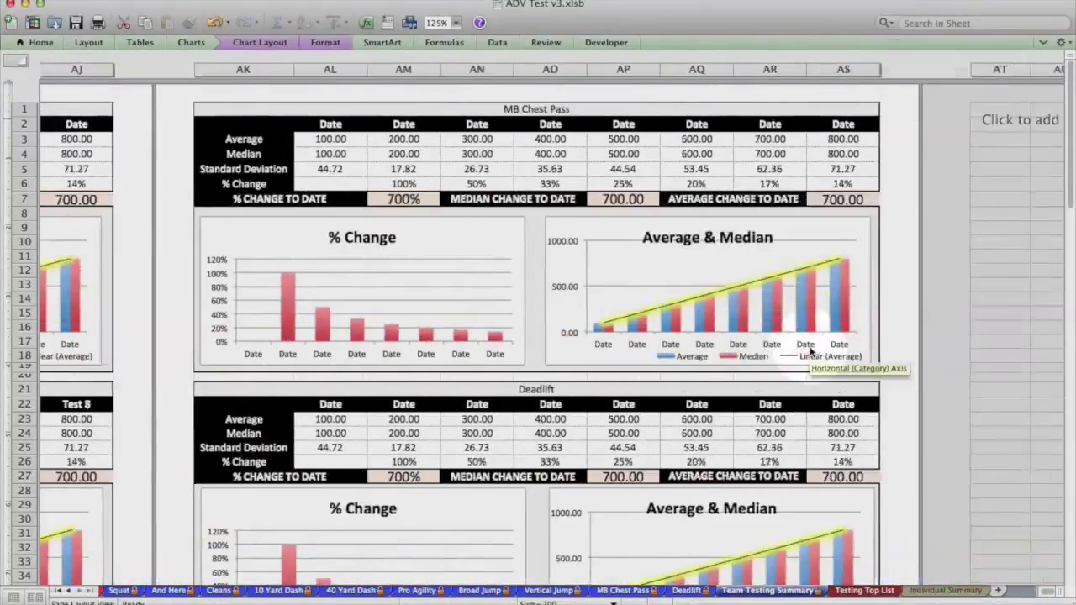
scroll(810, 351, left, 2)
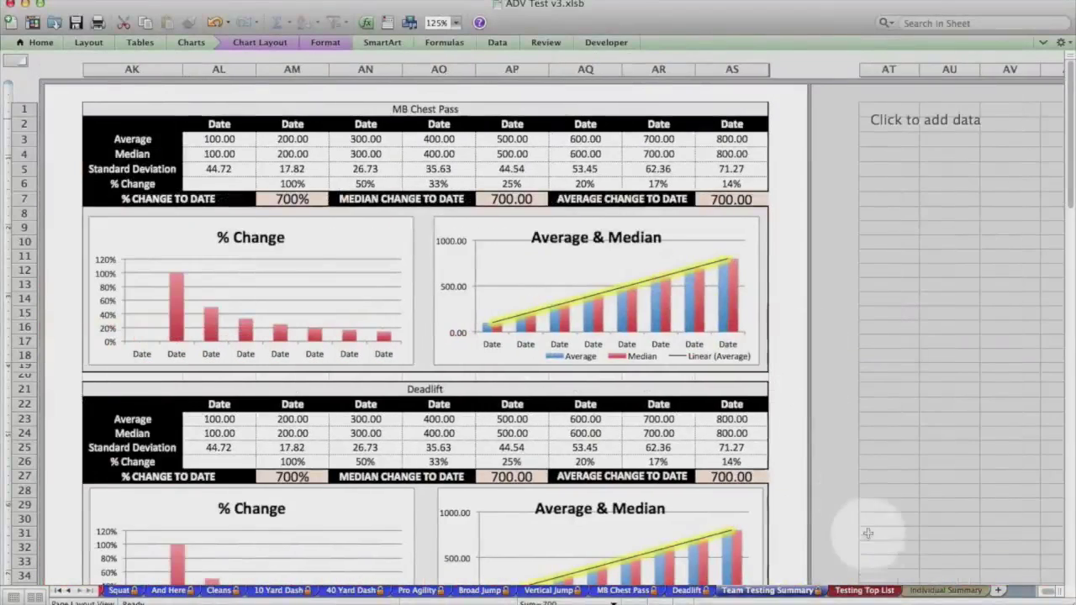
On the Testing Top List sheet, set the 10 Yard Dash sort order to High-Low and check the first and last ranked scores.
click(868, 591)
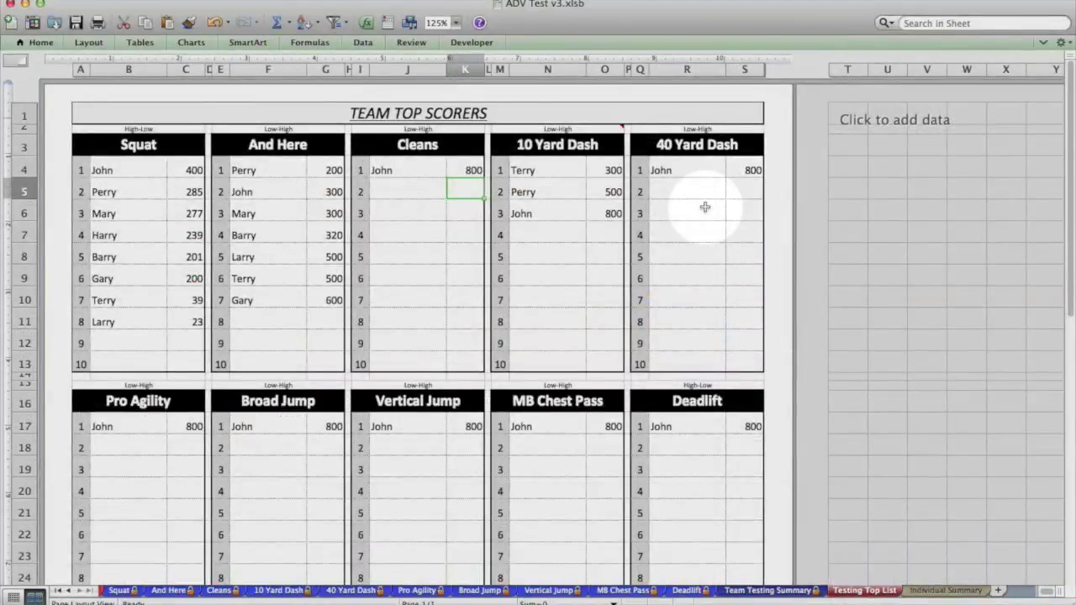
click(583, 128)
click(632, 131)
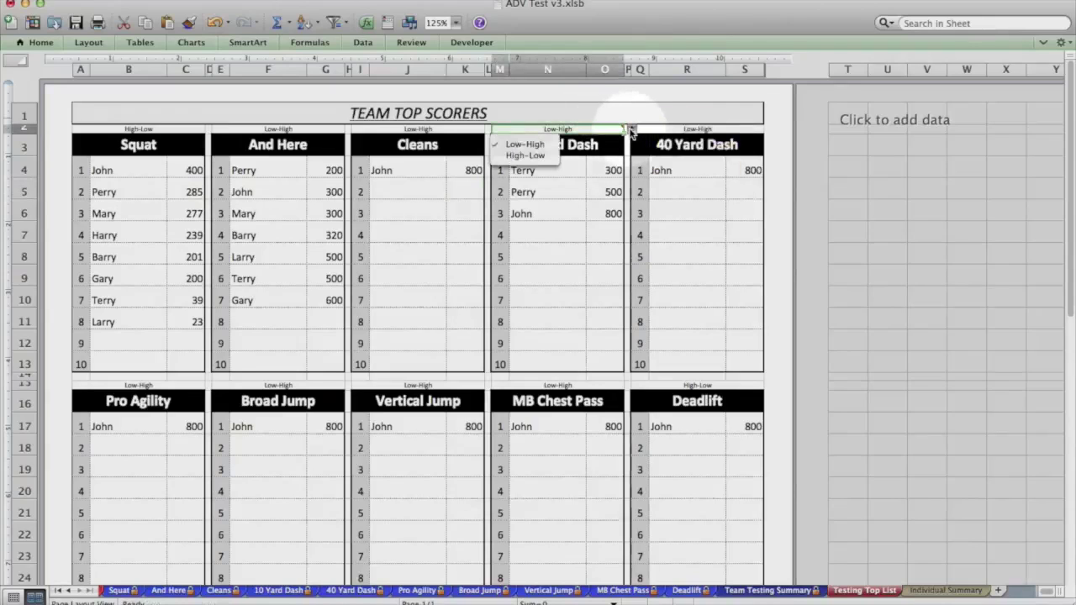
click(530, 156)
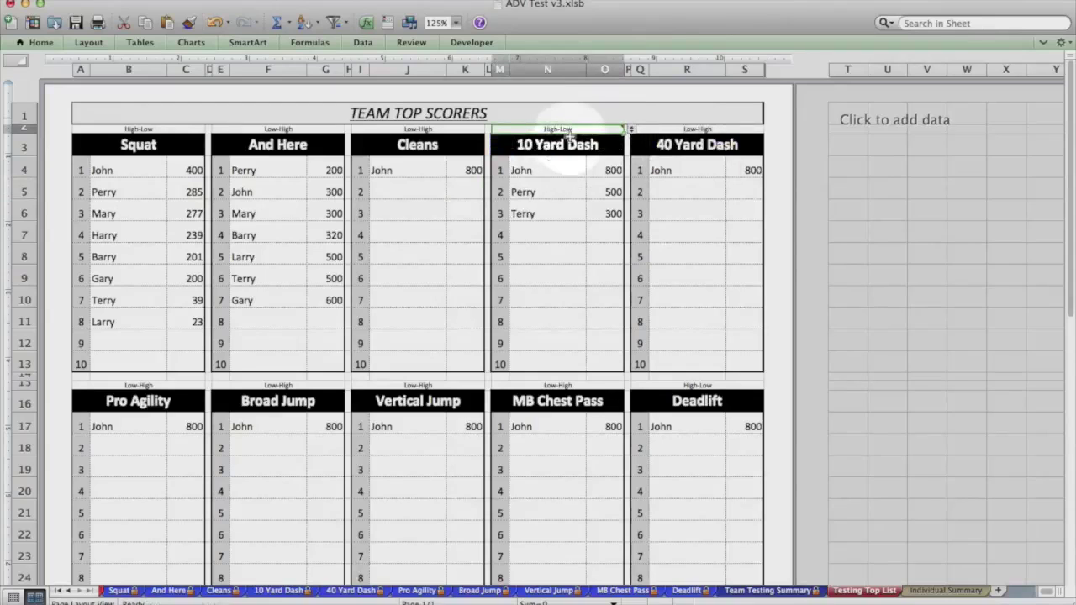
click(614, 169)
click(612, 214)
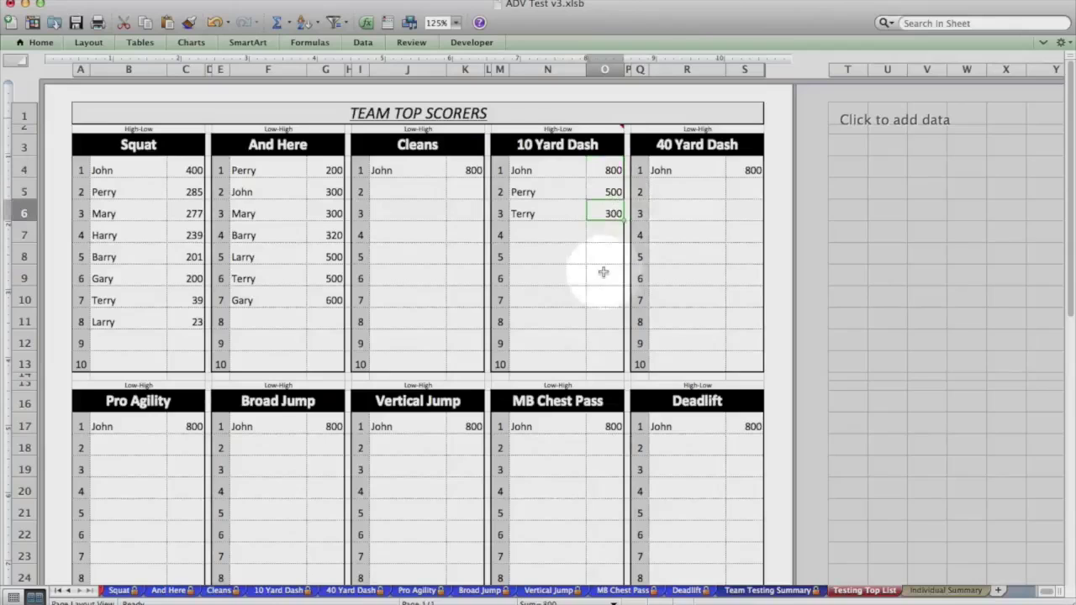
Set the Squat sort order in the Team Top Scorers table to Low-High.
click(172, 130)
click(211, 131)
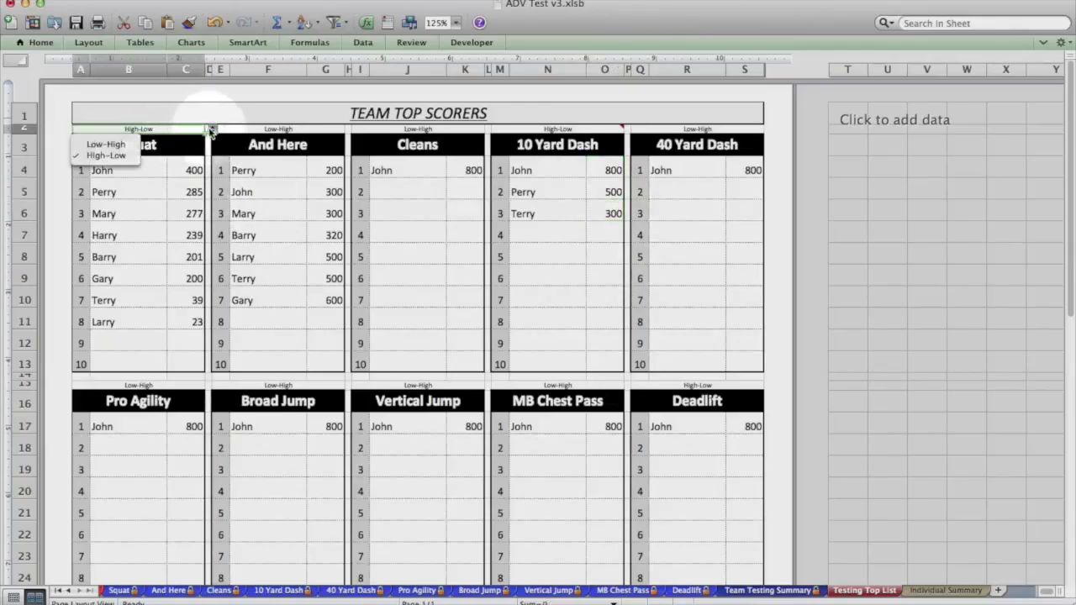
click(106, 144)
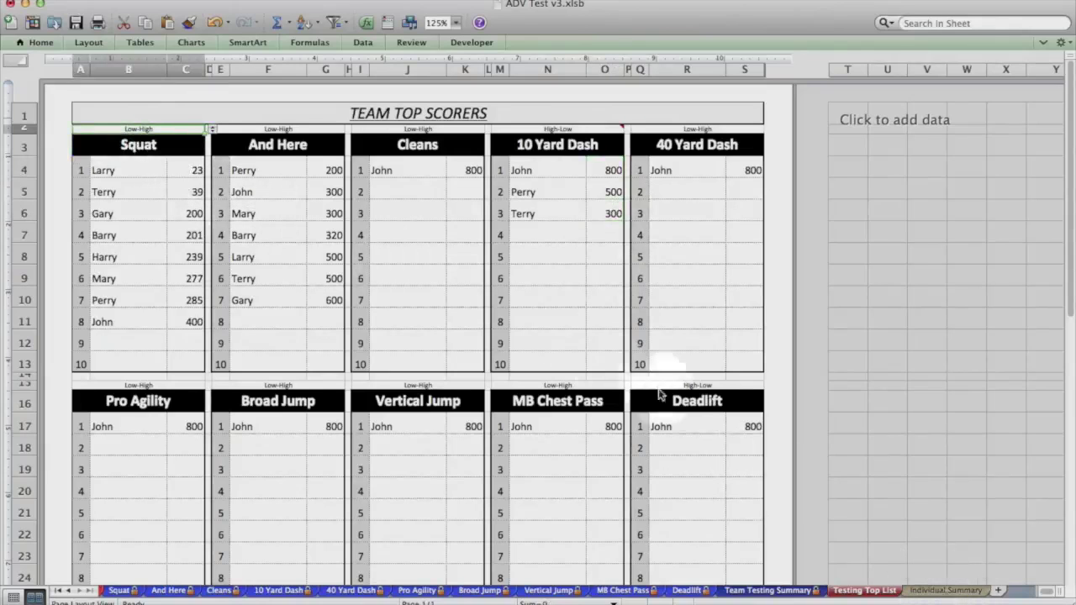
On the Individual Summary sheet, set Select Athlete to the first athlete in the list.
click(944, 591)
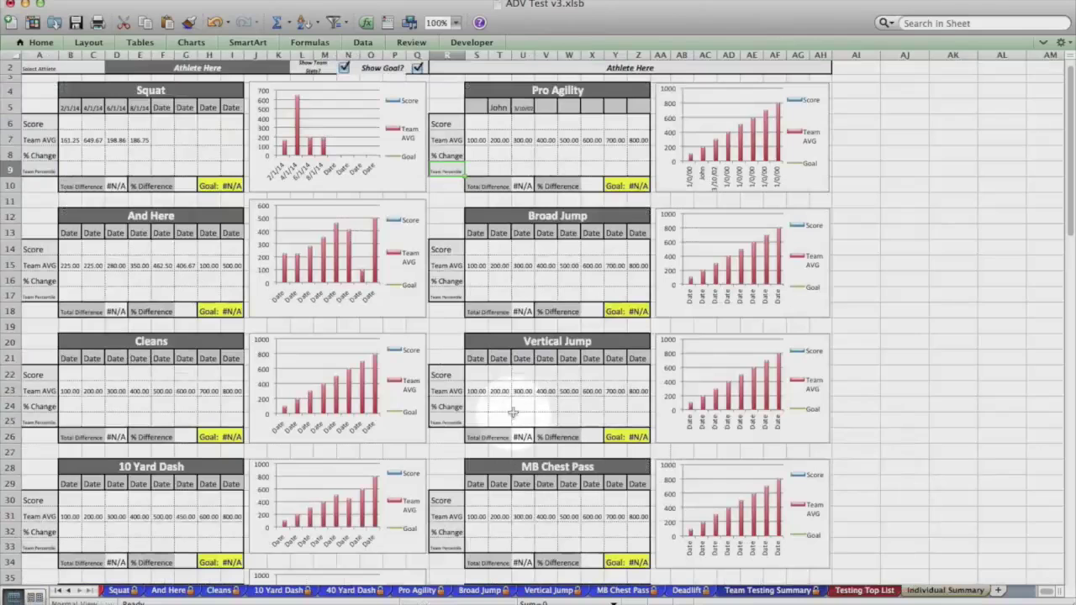
scroll(431, 216, up, 1)
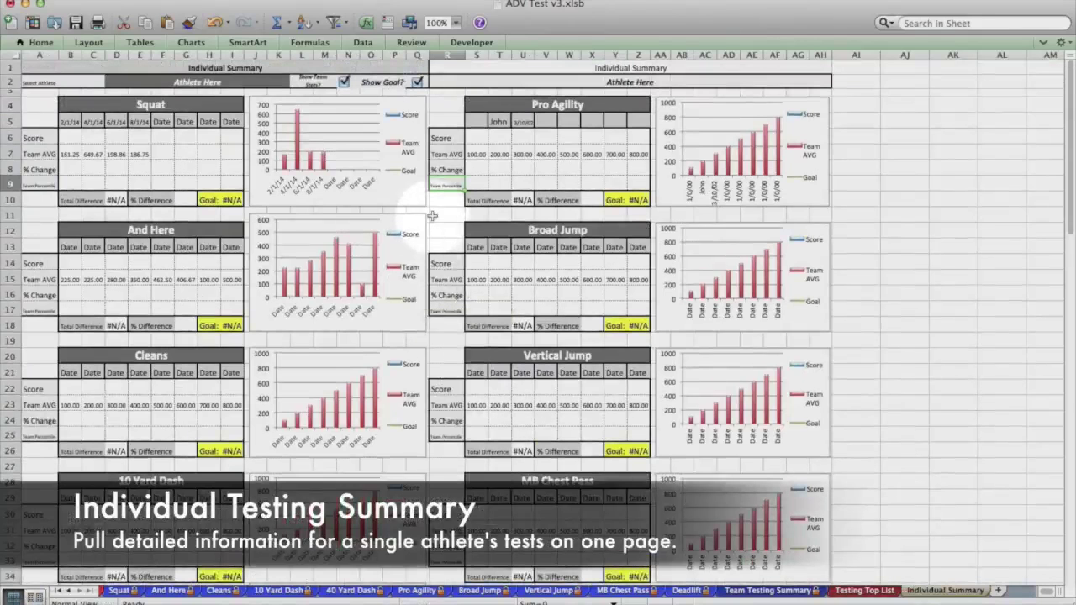
click(284, 82)
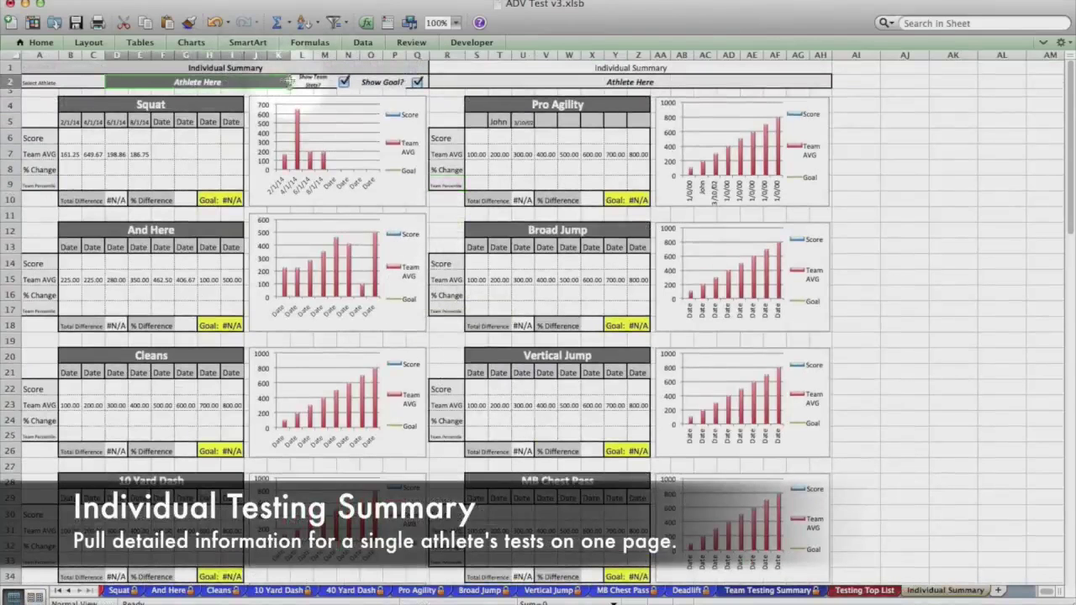
click(295, 83)
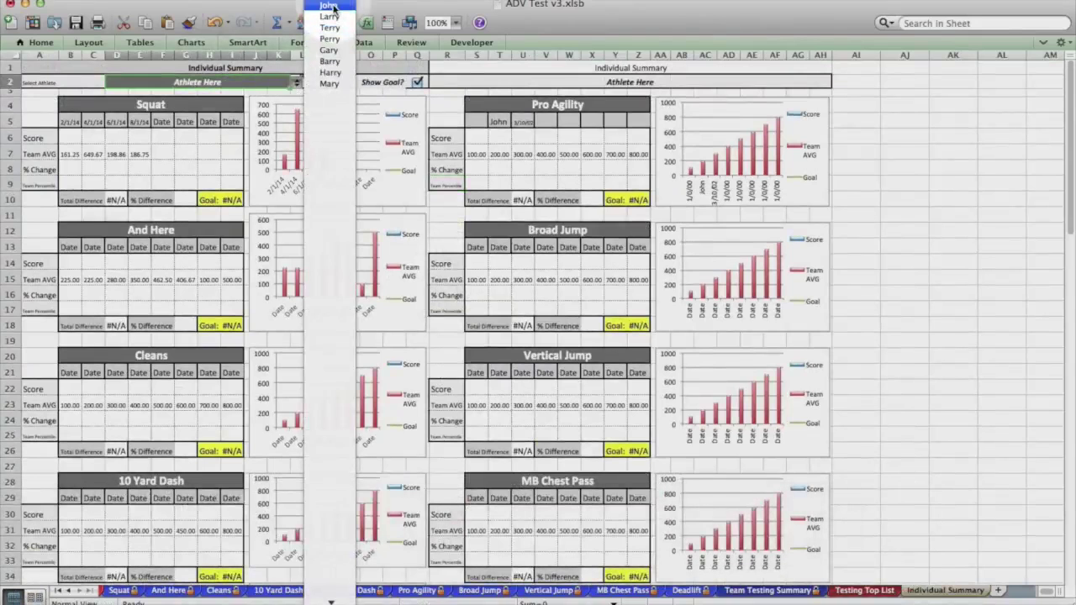
click(333, 7)
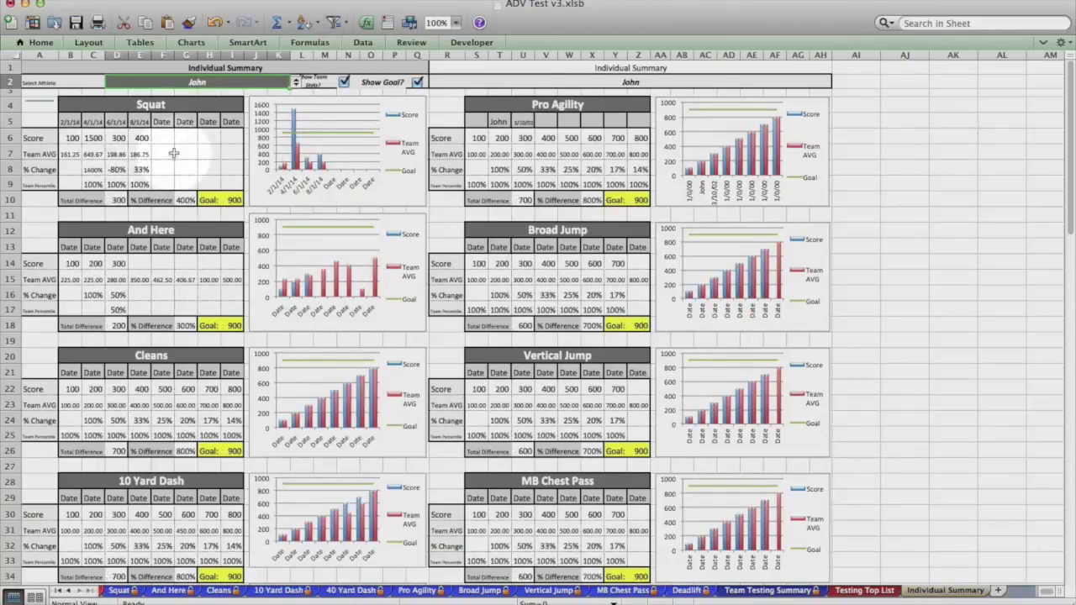
Enlarge the Individual Summary sheet to 200% zoom to examine the athlete's Squat results and chart.
click(172, 152)
click(456, 23)
click(452, 40)
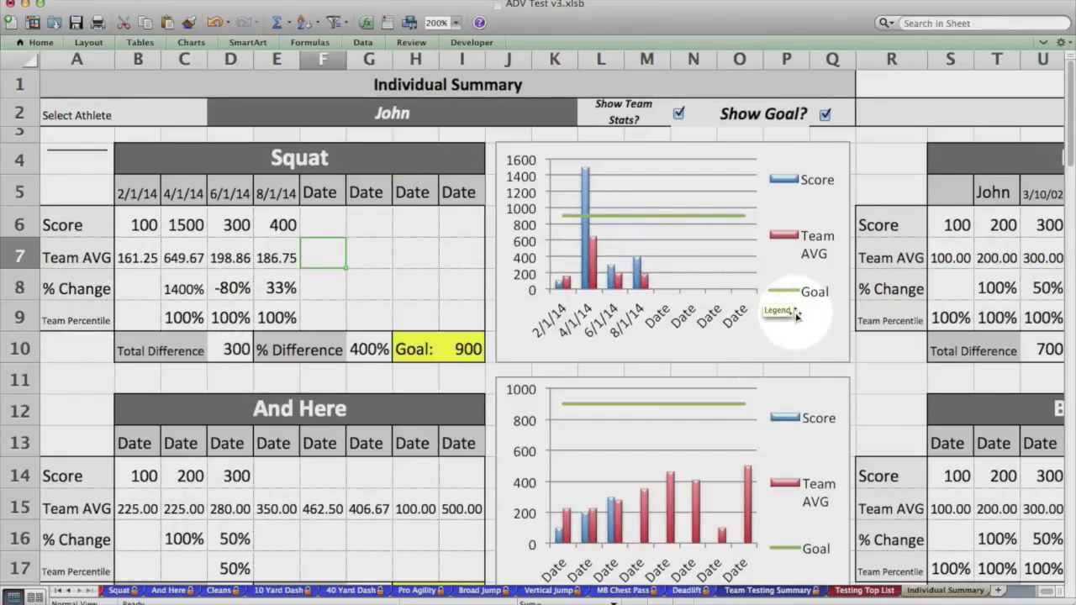
Turn off Show Team Stats and Show Goal, and check the Squat goal, test dates and scores.
click(678, 114)
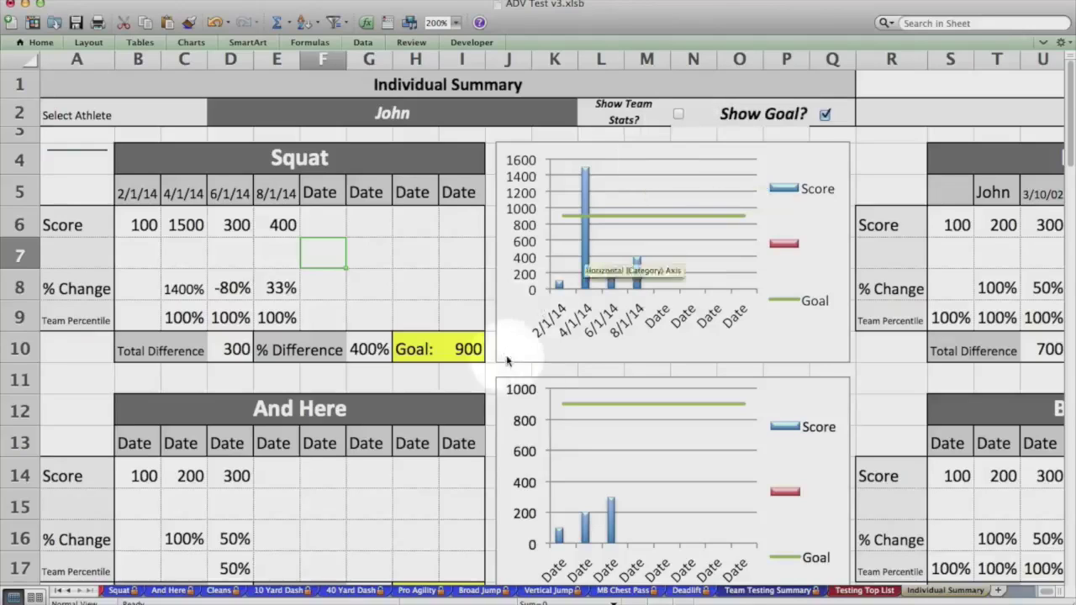
click(473, 348)
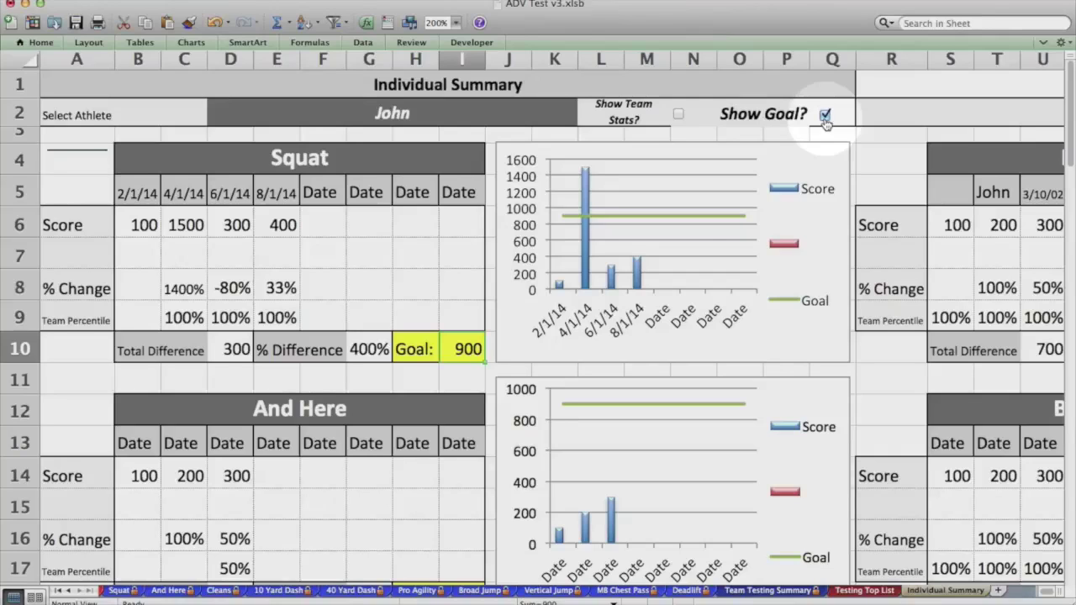
click(825, 122)
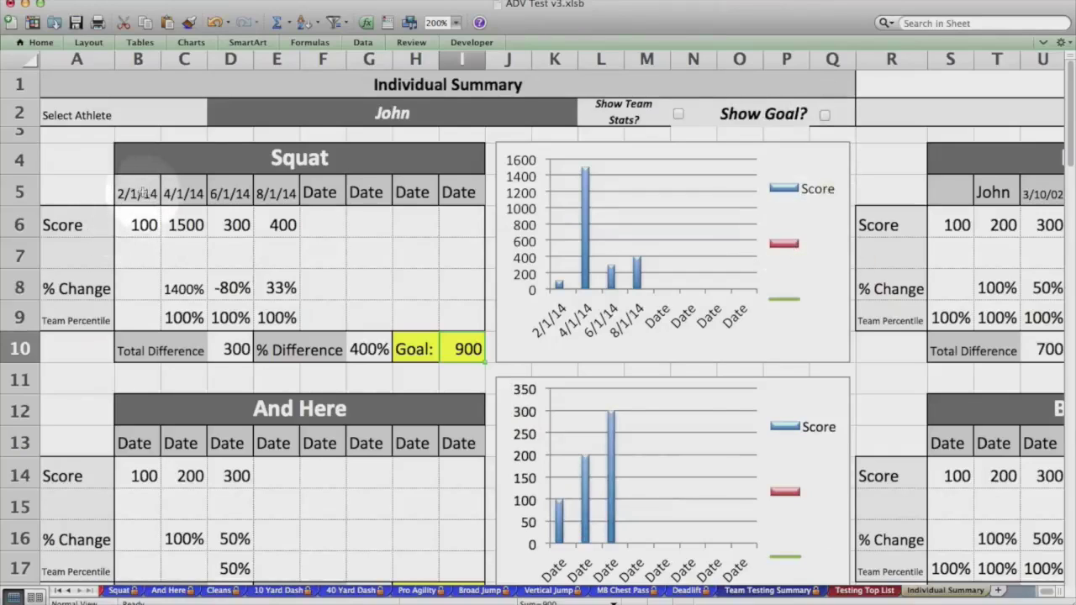
drag(143, 192, 282, 192)
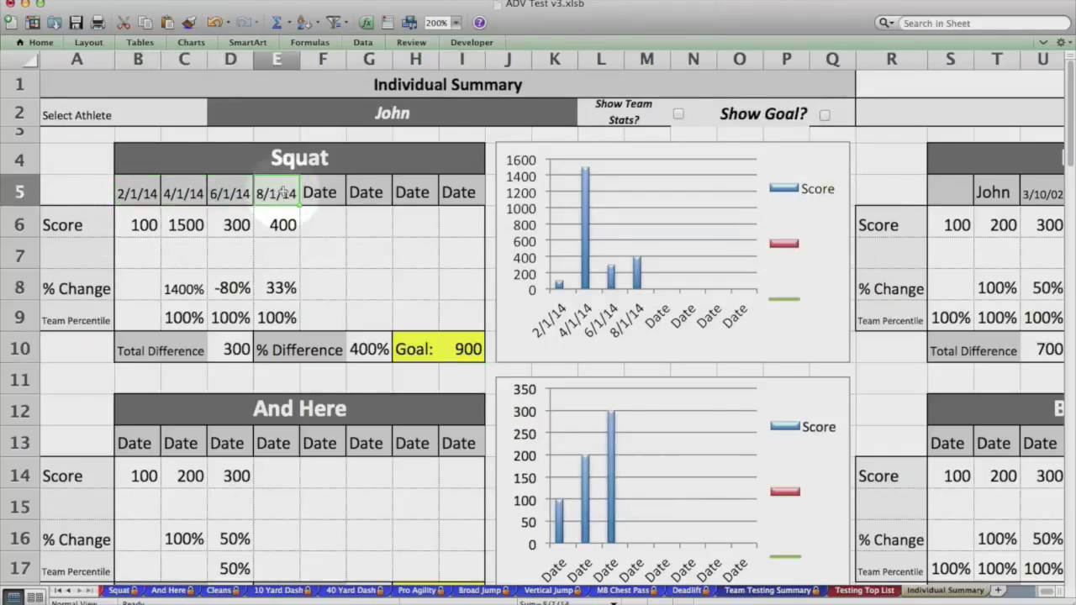
drag(144, 225, 283, 225)
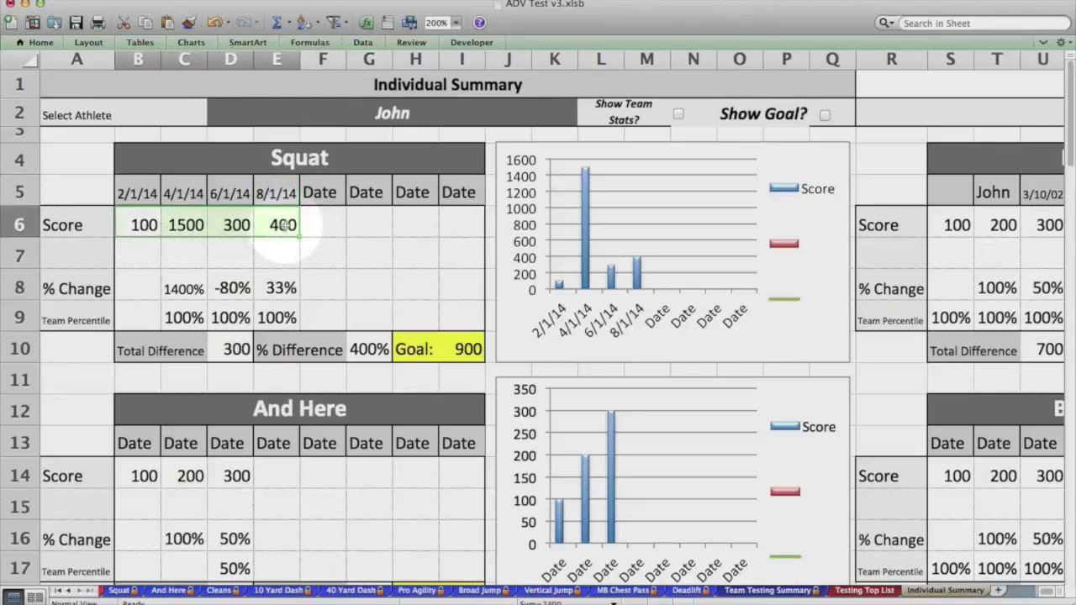
Turn Show Team Stats and Show Goal back on for the individual summary.
click(678, 113)
click(825, 117)
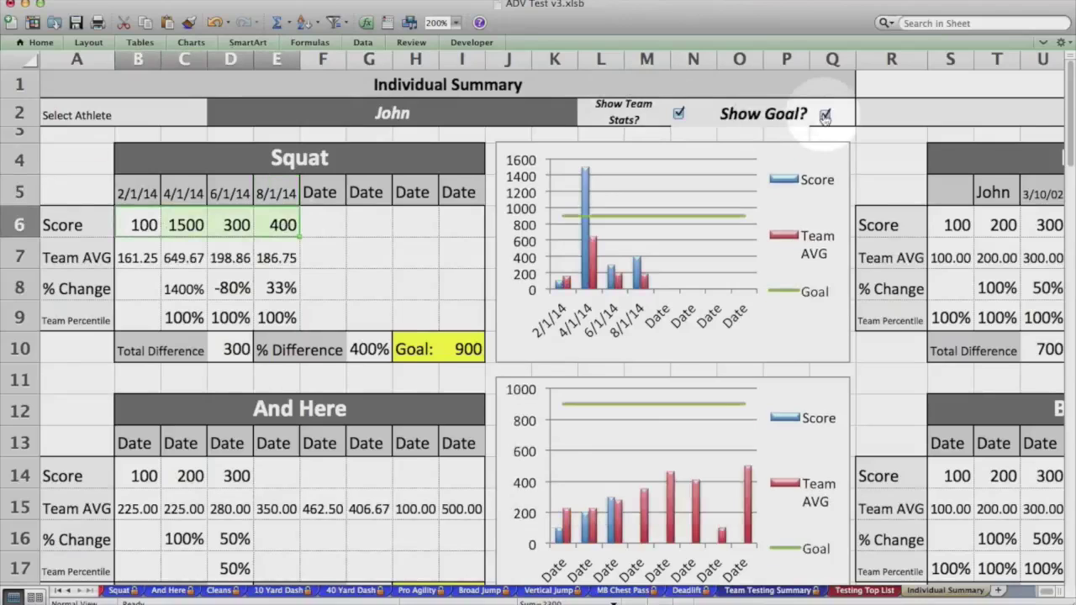
Examine the Cleans results on the Individual Summary sheet, highlighting the Score, Team AVG and % Change rows one after another.
click(333, 280)
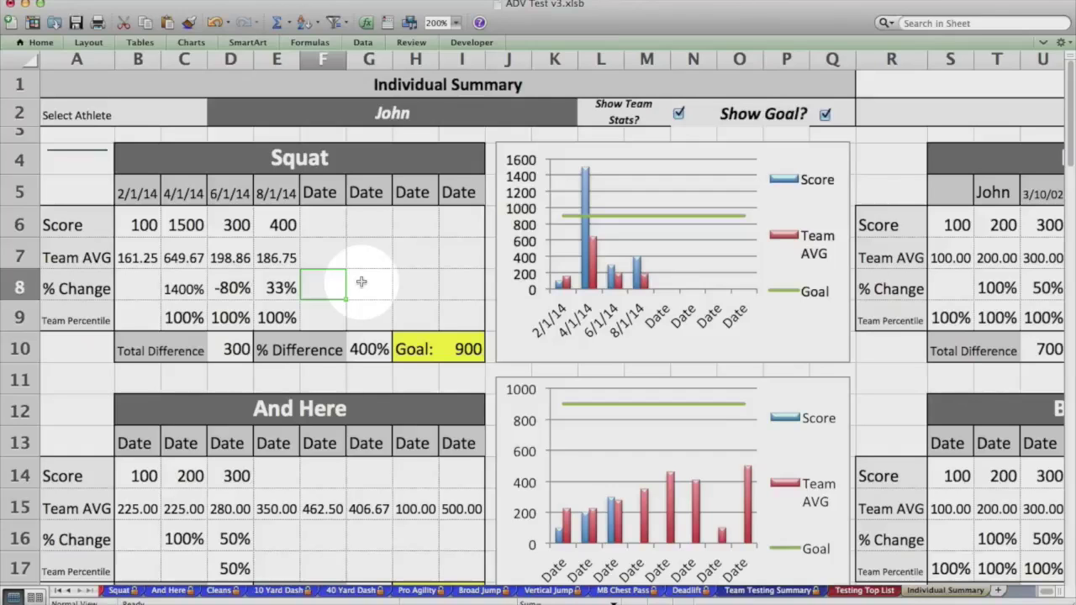
scroll(362, 282, down, 5)
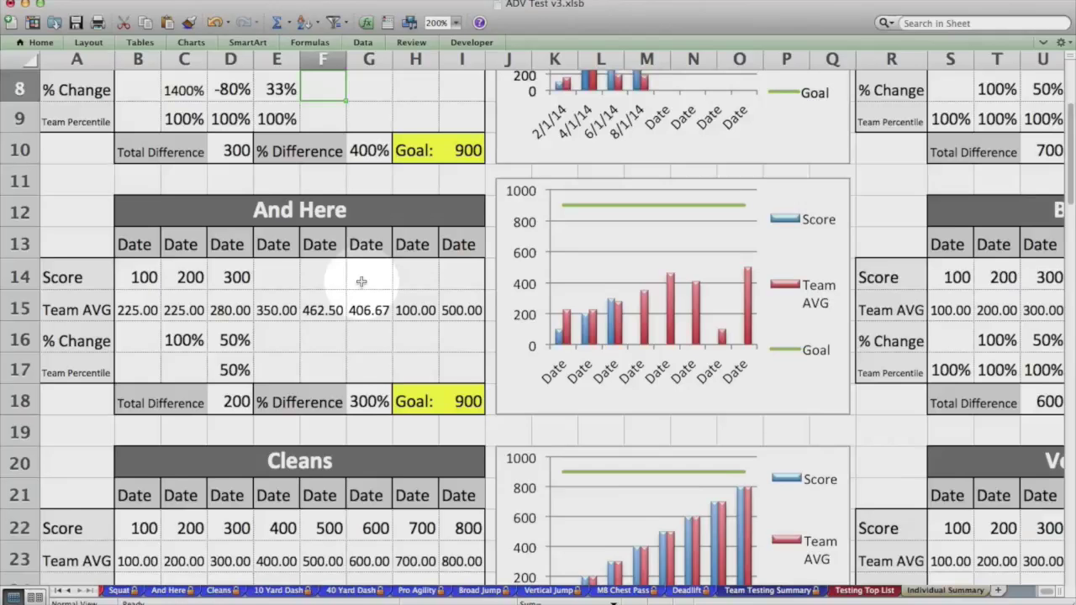
scroll(362, 281, down, 2)
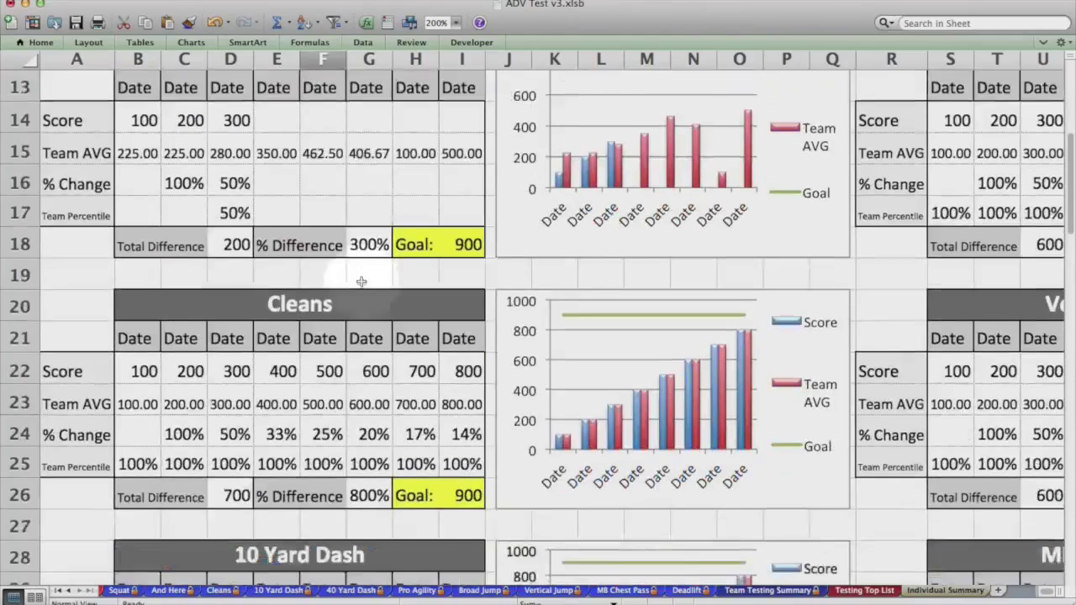
scroll(361, 282, down, 3)
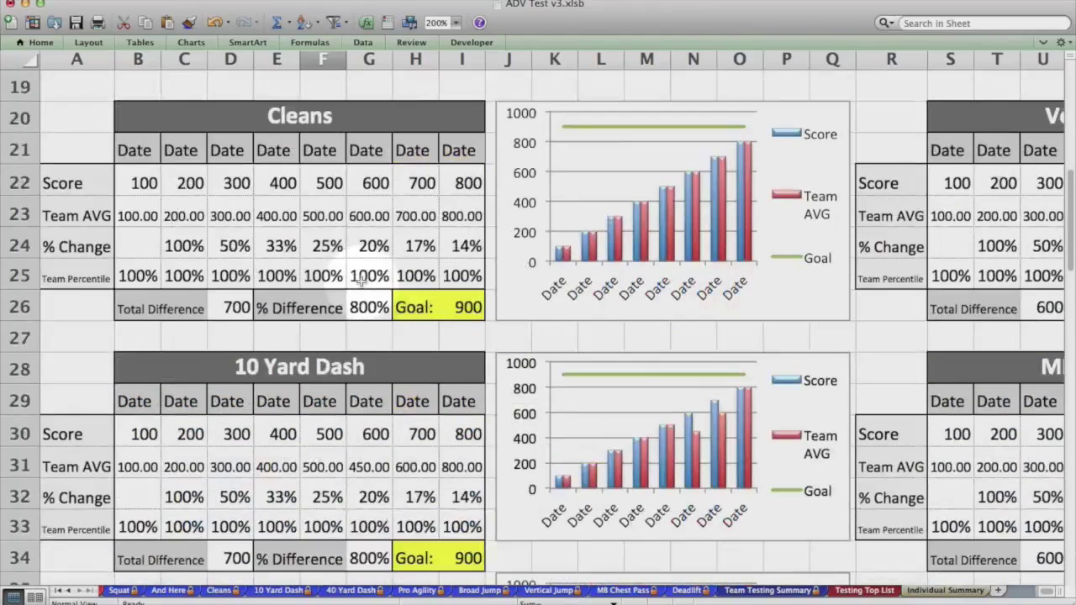
scroll(178, 238, up, 1)
drag(138, 245, 470, 246)
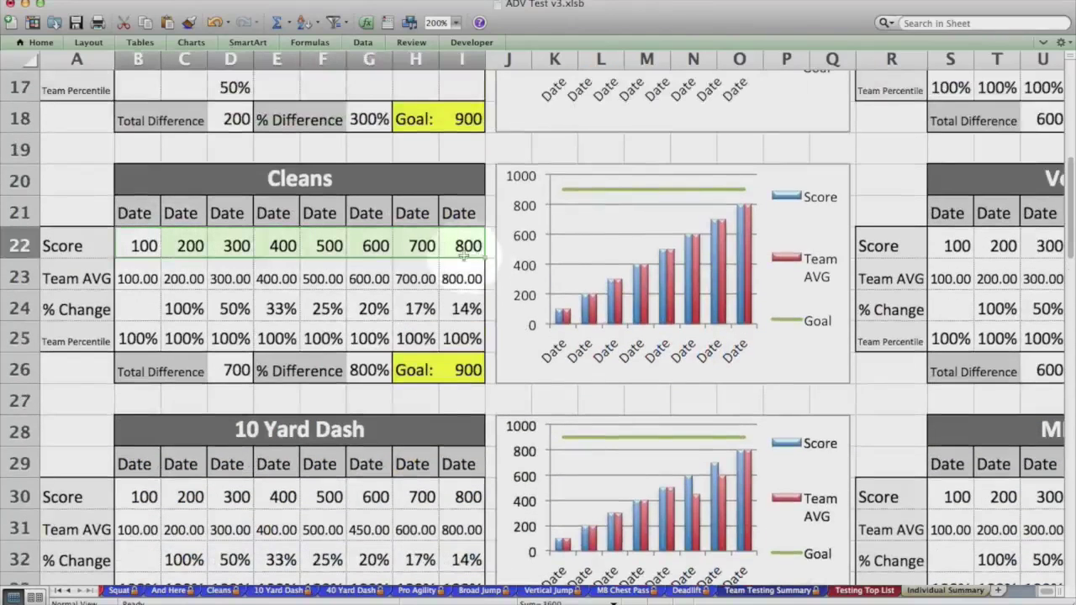
click(139, 280)
drag(200, 279, 461, 286)
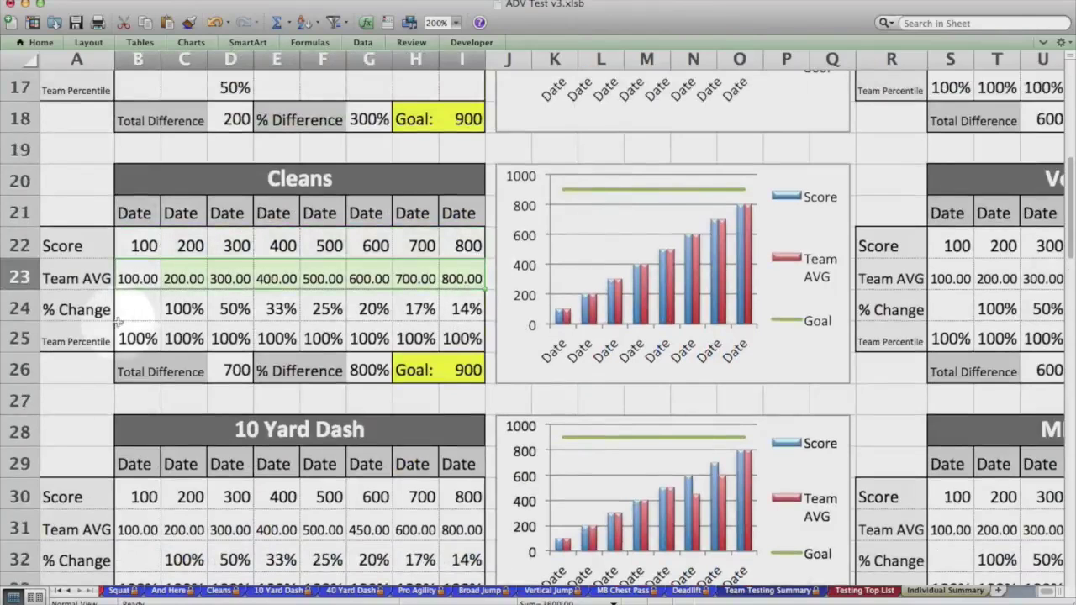
drag(148, 310, 467, 313)
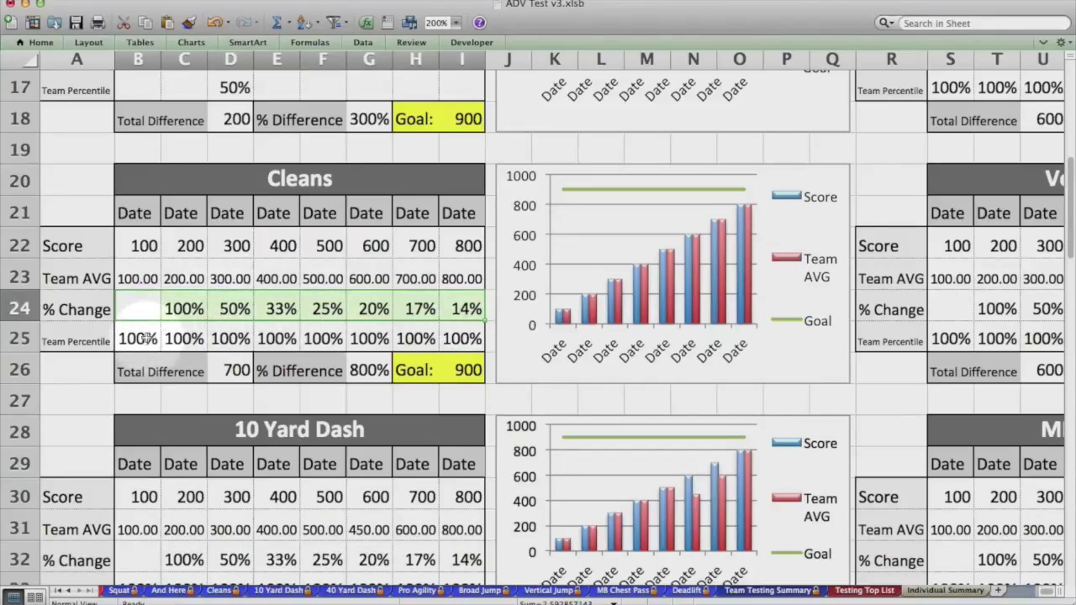
Look over the remaining test tables and charts on the Individual Summary sheet, down to 40 Yard Dash and Deadlift.
scroll(231, 324, down, 2)
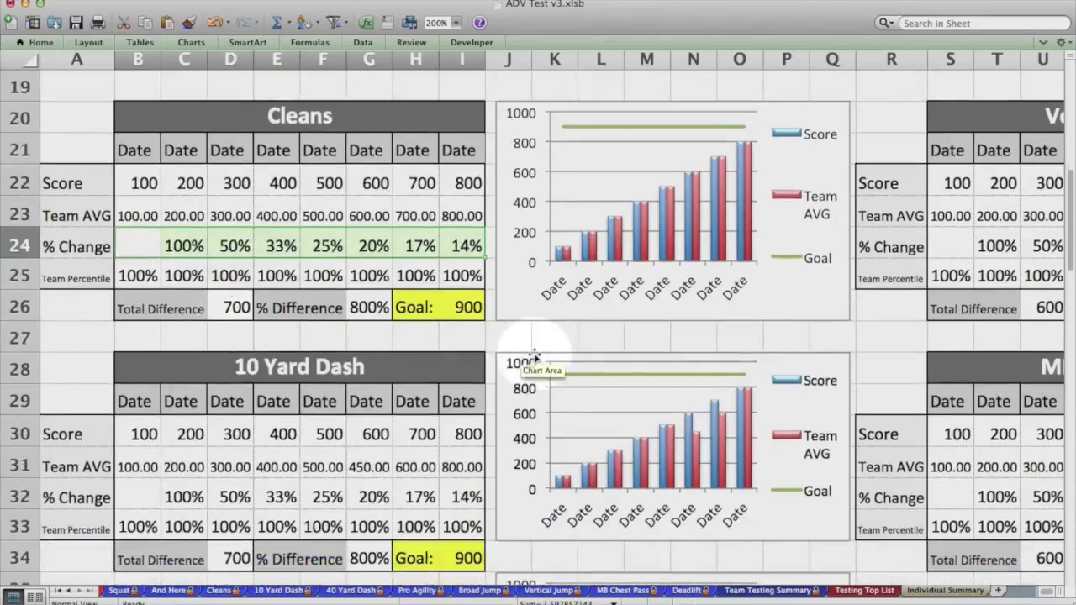
scroll(535, 359, down, 10)
scroll(534, 359, down, 2)
scroll(534, 359, right, 8)
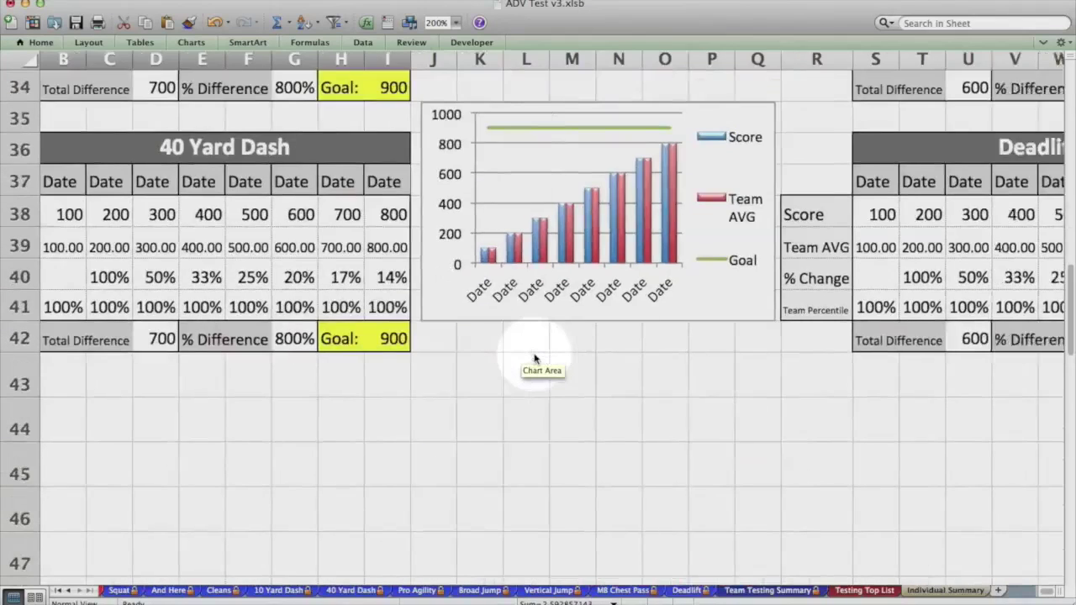
scroll(535, 359, up, 2)
scroll(534, 359, up, 20)
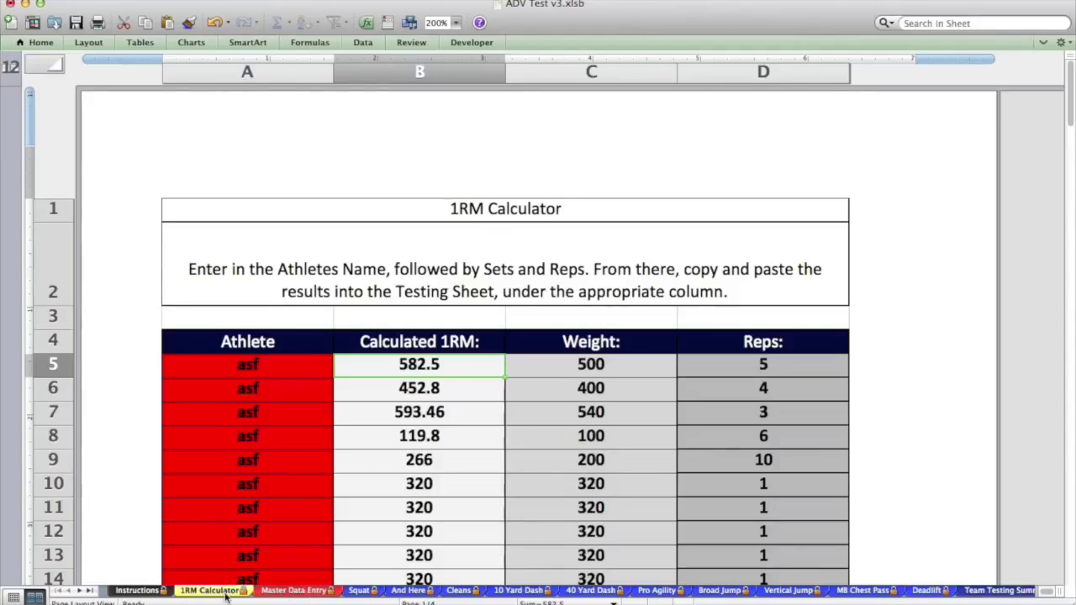
Open the Master Data Entry sheet with the athletes' test scores and goals.
click(316, 591)
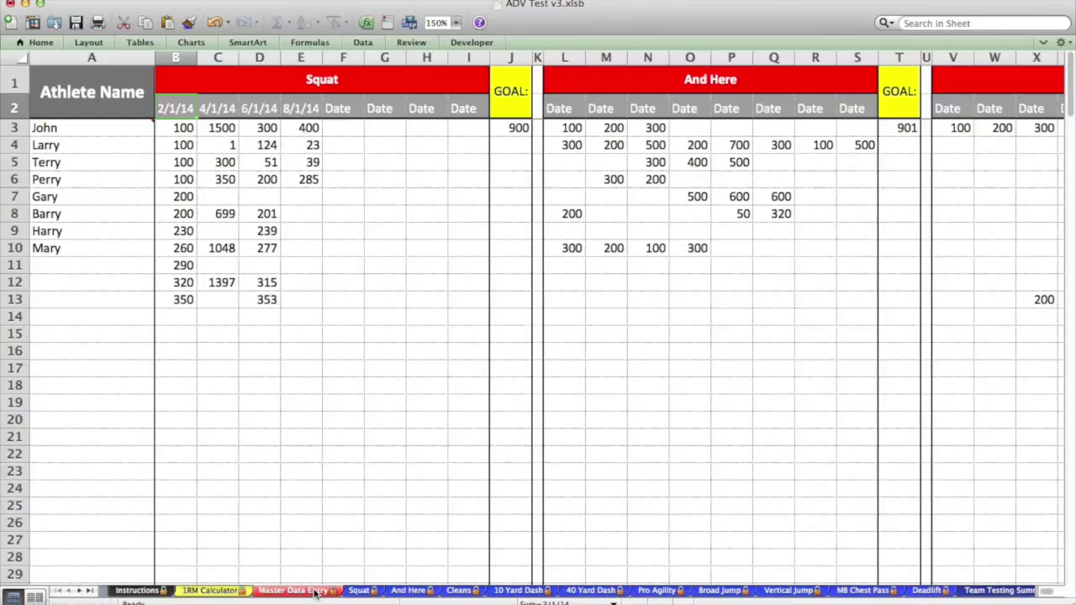